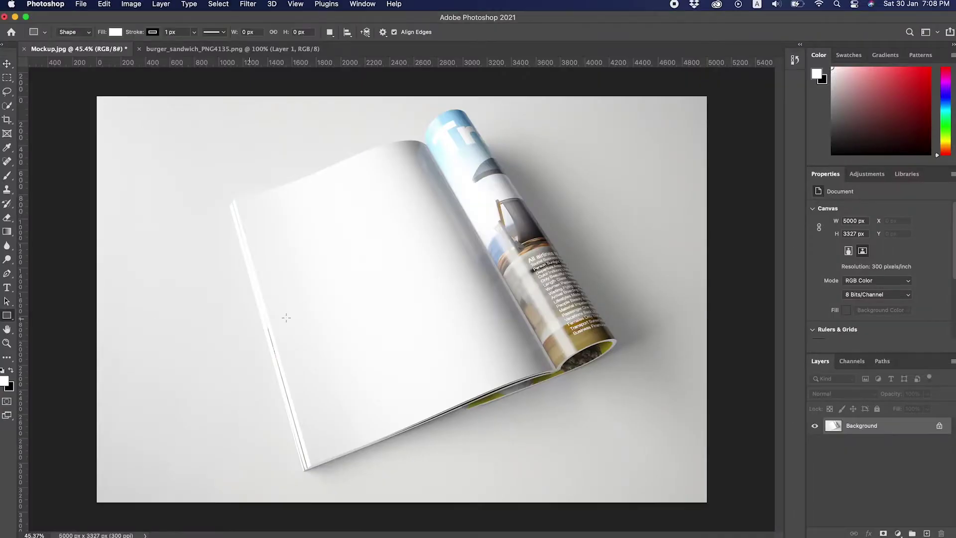
Create a 1700 × 2400 px rectangle and drag it over the left page
{"action": "left_click", "coordinate": [306, 213]}
{"action": "type", "text": "2400"}
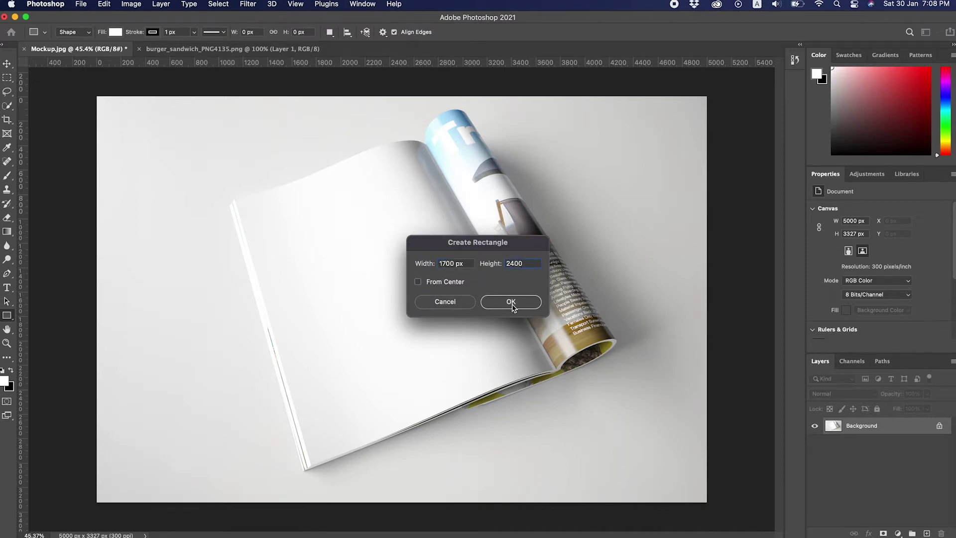
{"action": "left_click", "coordinate": [511, 302]}
{"action": "key", "text": "v"}
{"action": "left_click_drag", "start_coordinate": [437, 324], "coordinate": [431, 267]}
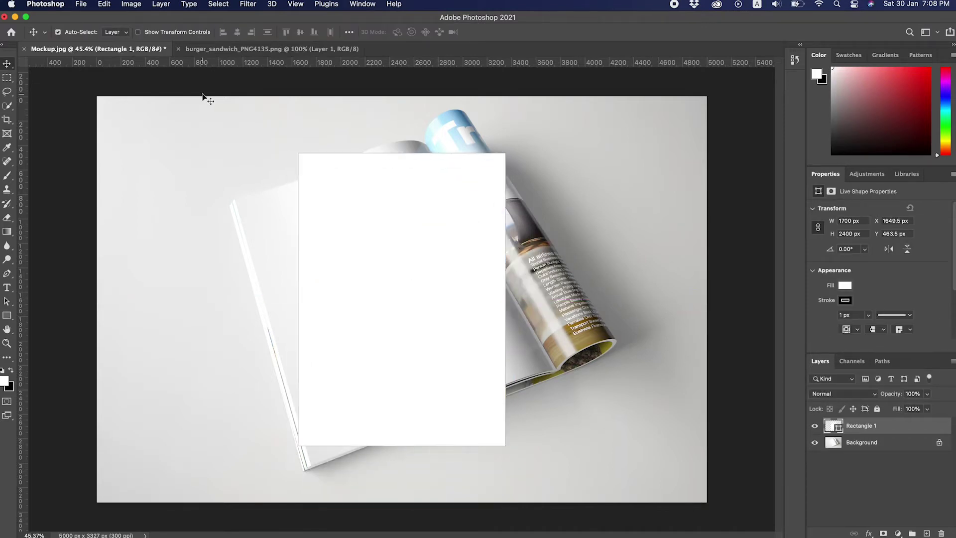
Remove the rectangle's outline and fill it with solid black
{"action": "key", "text": "u"}
{"action": "left_click", "coordinate": [152, 32]}
{"action": "left_click", "coordinate": [89, 53]}
{"action": "left_click", "coordinate": [115, 32]}
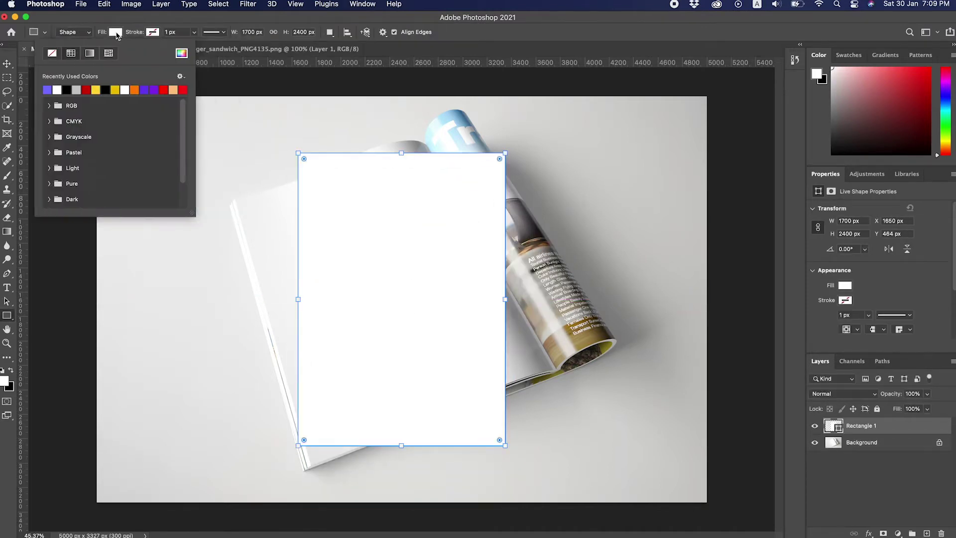
{"action": "left_click", "coordinate": [46, 89]}
Reposition the black rectangle onto the magazine's blank left page
{"action": "key", "text": "v"}
{"action": "left_click_drag", "start_coordinate": [338, 220], "coordinate": [321, 221]}
{"action": "right_click", "coordinate": [880, 431]}
{"action": "left_click", "coordinate": [918, 432]}
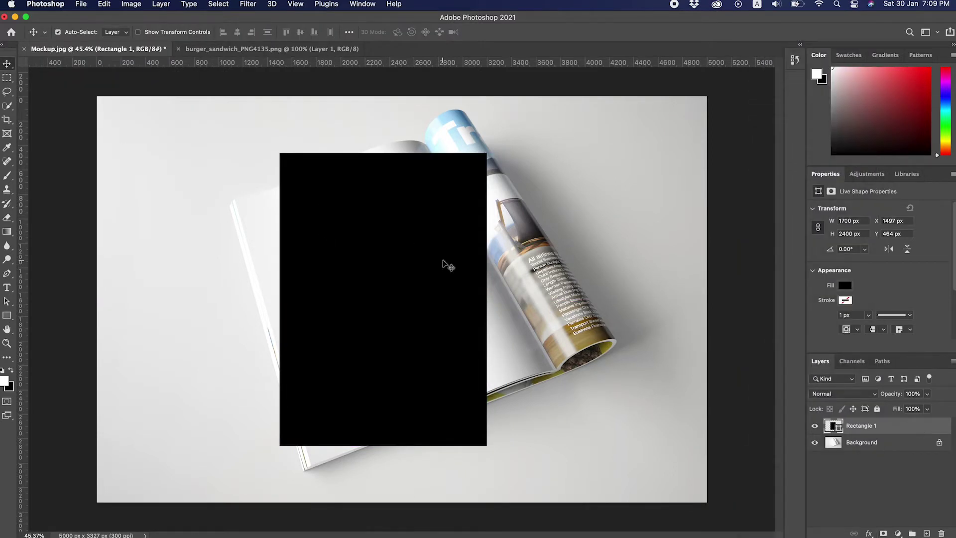
{"action": "left_click_drag", "start_coordinate": [443, 260], "coordinate": [436, 255]}
Convert the rectangle to a smart object, lower its opacity to 15%, and shift it left
{"action": "right_click", "coordinate": [913, 426]}
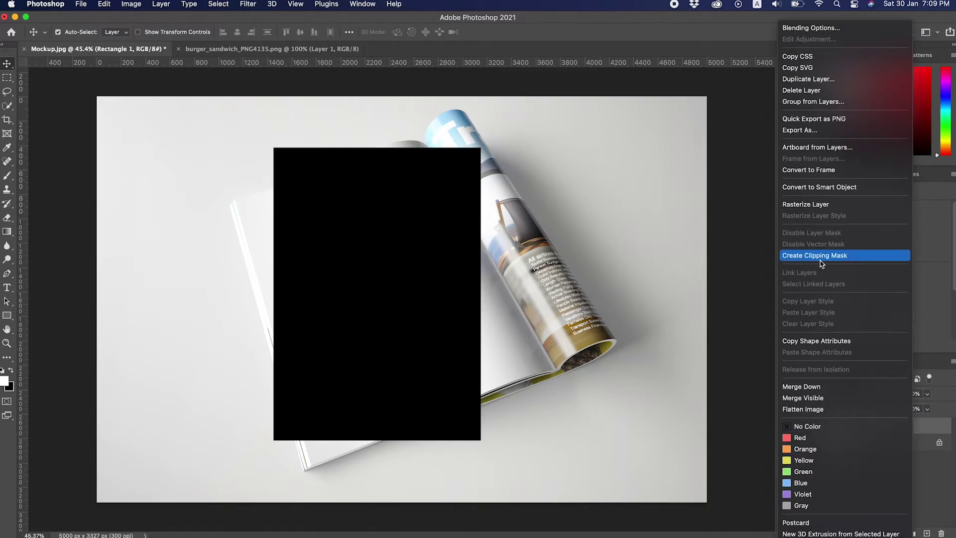
{"action": "left_click", "coordinate": [822, 188]}
{"action": "left_click_drag", "start_coordinate": [425, 219], "coordinate": [409, 215]}
{"action": "left_click_drag", "start_coordinate": [929, 397], "coordinate": [887, 409]}
{"action": "left_click_drag", "start_coordinate": [412, 212], "coordinate": [398, 212]}
{"action": "left_click", "coordinate": [402, 159]}
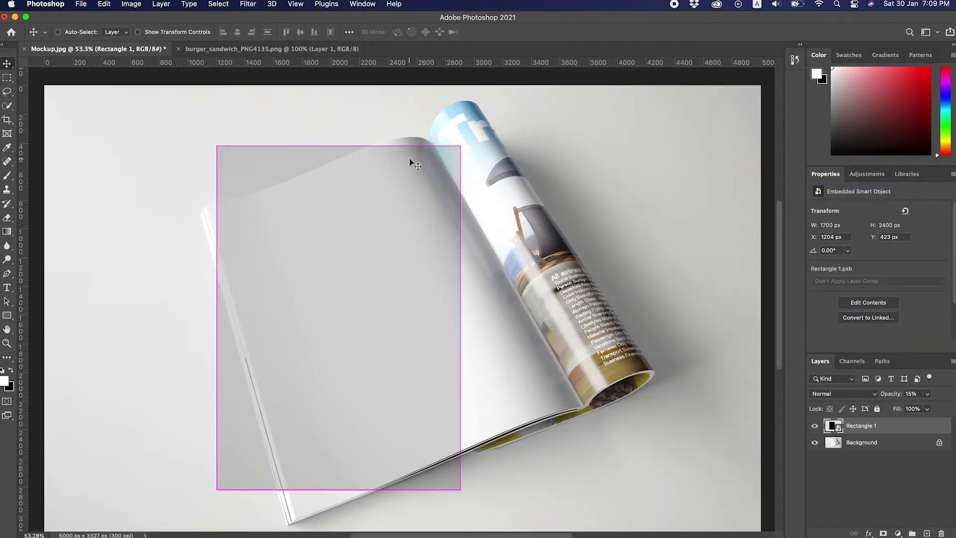
Free-transform and rotate the rectangle to the page's tilt, then switch to Distort
{"action": "key", "text": "ctrl+t"}
{"action": "left_click_drag", "start_coordinate": [457, 173], "coordinate": [447, 169]}
{"action": "left_click_drag", "start_coordinate": [472, 504], "coordinate": [568, 443]}
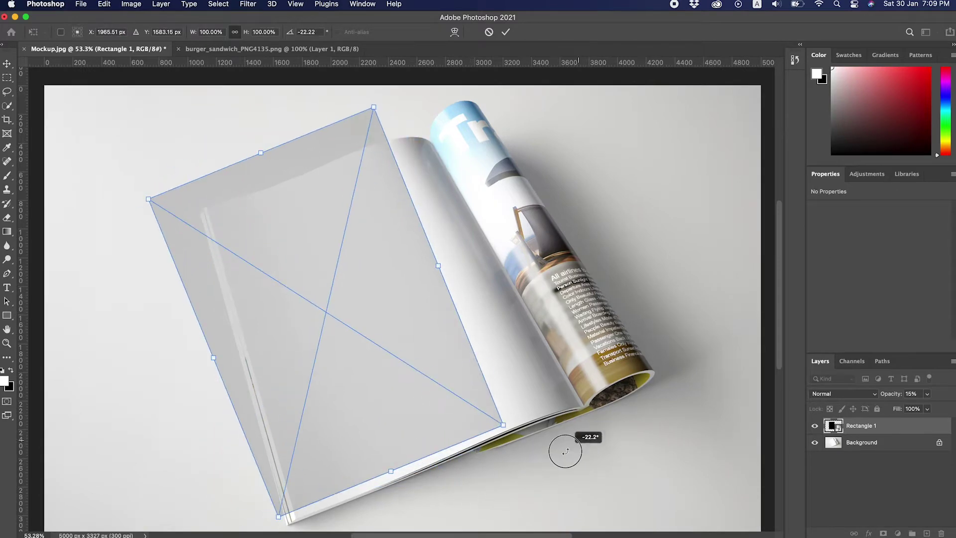
{"action": "left_click_drag", "start_coordinate": [440, 277], "coordinate": [359, 247]}
{"action": "right_click", "coordinate": [359, 247]}
{"action": "left_click", "coordinate": [386, 325]}
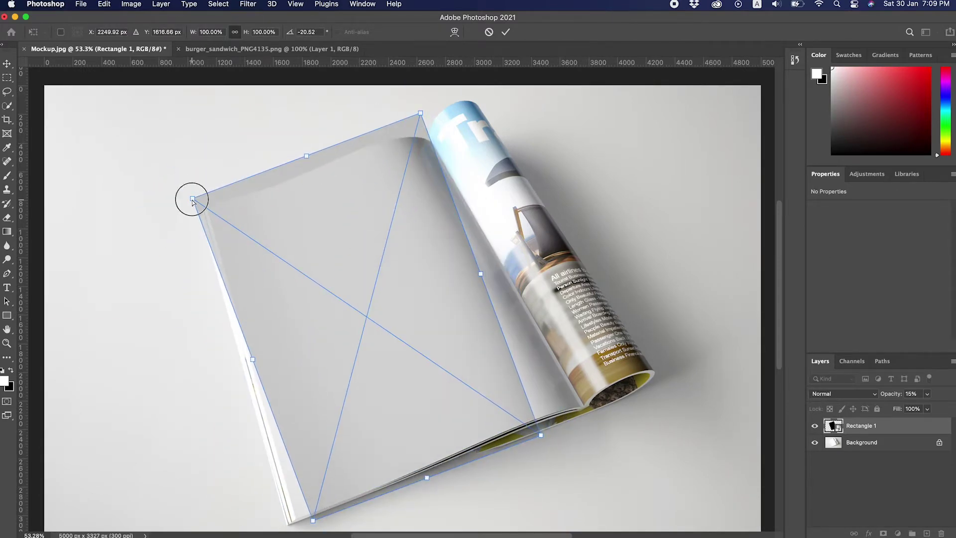
Distort the top-left and bottom spine corners onto the page's corners
{"action": "left_click_drag", "start_coordinate": [193, 199], "coordinate": [207, 207]}
{"action": "scroll", "coordinate": [331, 487], "scroll_direction": "up", "scroll_amount": 2}
{"action": "scroll", "coordinate": [331, 487], "scroll_direction": "up", "scroll_amount": 3}
{"action": "mouse_move", "coordinate": [387, 387]}
{"action": "left_mouse_down"}
{"action": "mouse_move", "coordinate": [544, 282]}
{"action": "mouse_move", "coordinate": [556, 289]}
{"action": "left_mouse_up"}
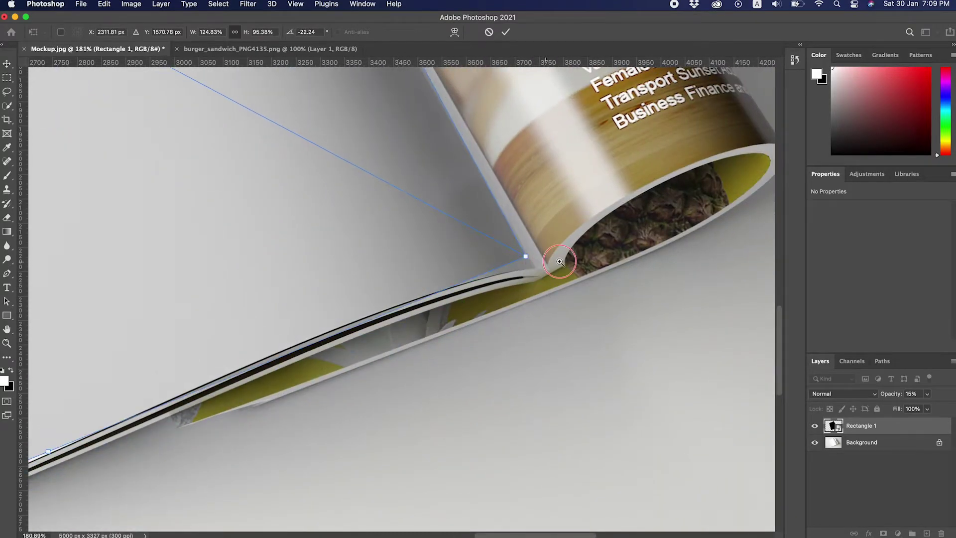
{"action": "scroll", "coordinate": [544, 282], "scroll_direction": "up", "scroll_amount": 5}
{"action": "mouse_move", "coordinate": [558, 293]}
{"action": "left_mouse_down"}
{"action": "mouse_move", "coordinate": [521, 420]}
{"action": "mouse_move", "coordinate": [551, 401]}
{"action": "left_mouse_up"}
{"action": "scroll", "coordinate": [558, 293], "scroll_direction": "down", "scroll_amount": 4}
{"action": "scroll", "coordinate": [520, 420], "scroll_direction": "up", "scroll_amount": 3}
{"action": "scroll", "coordinate": [427, 252], "scroll_direction": "down", "scroll_amount": 5}
{"action": "scroll", "coordinate": [353, 205], "scroll_direction": "up", "scroll_amount": 5}
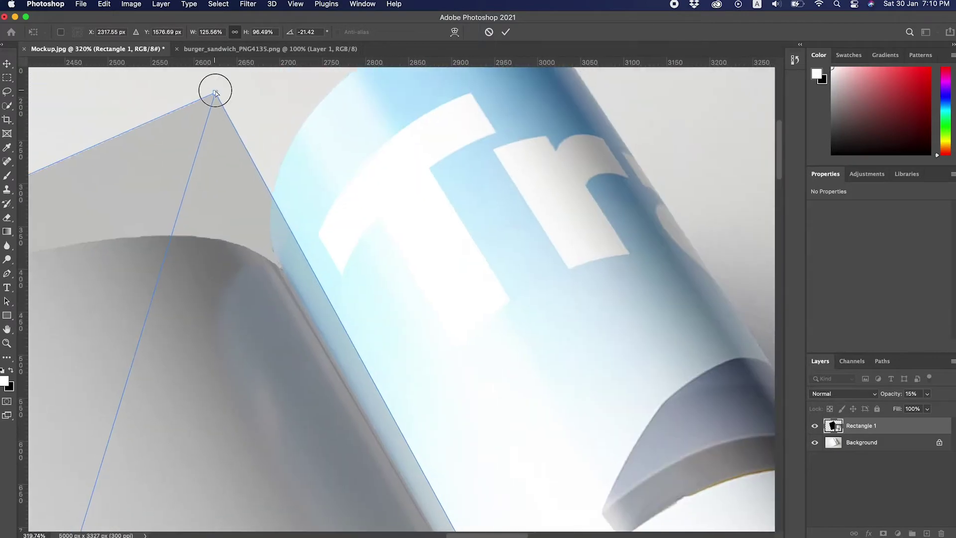
{"action": "scroll", "coordinate": [215, 92], "scroll_direction": "down", "scroll_amount": 3}
{"action": "scroll", "coordinate": [252, 261], "scroll_direction": "up", "scroll_amount": 4}
Fine-tune the spine, fold and left corners to sit exactly on the page edges
{"action": "left_click_drag", "start_coordinate": [390, 316], "coordinate": [394, 312]}
{"action": "scroll", "coordinate": [395, 311], "scroll_direction": "down", "scroll_amount": 4}
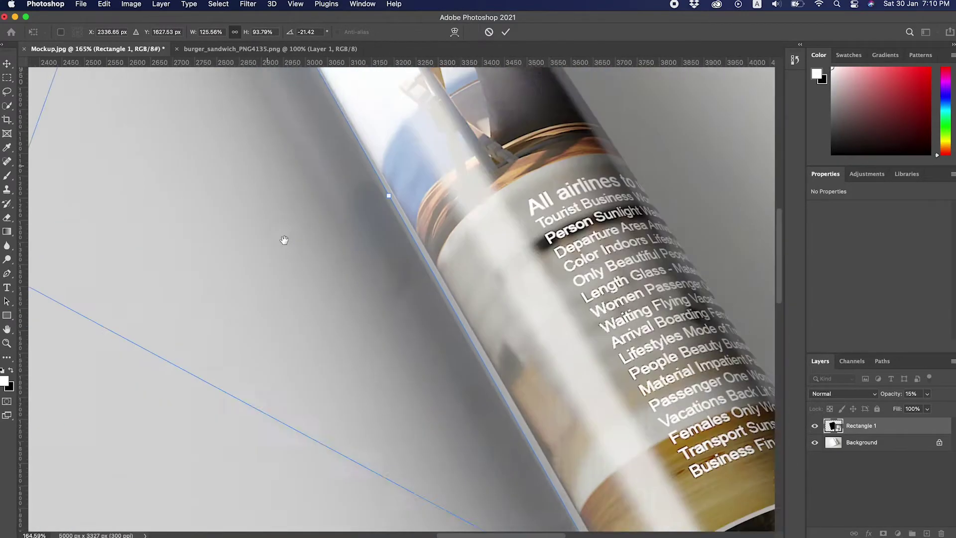
{"action": "scroll", "coordinate": [284, 240], "scroll_direction": "up", "scroll_amount": 5}
{"action": "left_click_drag", "start_coordinate": [456, 333], "coordinate": [469, 324]}
{"action": "scroll", "coordinate": [470, 324], "scroll_direction": "up", "scroll_amount": 5}
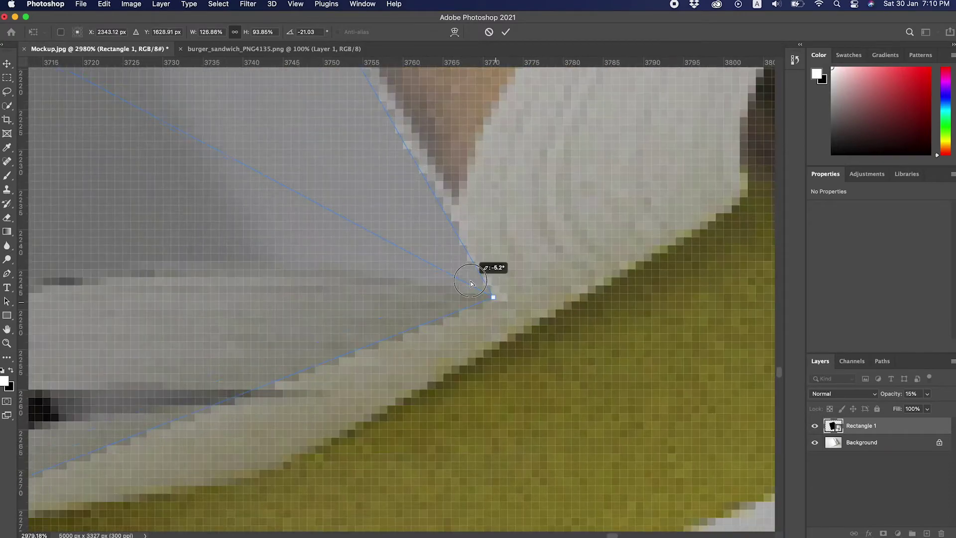
{"action": "left_click_drag", "start_coordinate": [470, 284], "coordinate": [471, 284]}
{"action": "scroll", "coordinate": [352, 275], "scroll_direction": "down", "scroll_amount": 5}
{"action": "scroll", "coordinate": [427, 292], "scroll_direction": "down", "scroll_amount": 3}
{"action": "scroll", "coordinate": [512, 335], "scroll_direction": "down", "scroll_amount": 2}
{"action": "scroll", "coordinate": [480, 363], "scroll_direction": "down", "scroll_amount": 1}
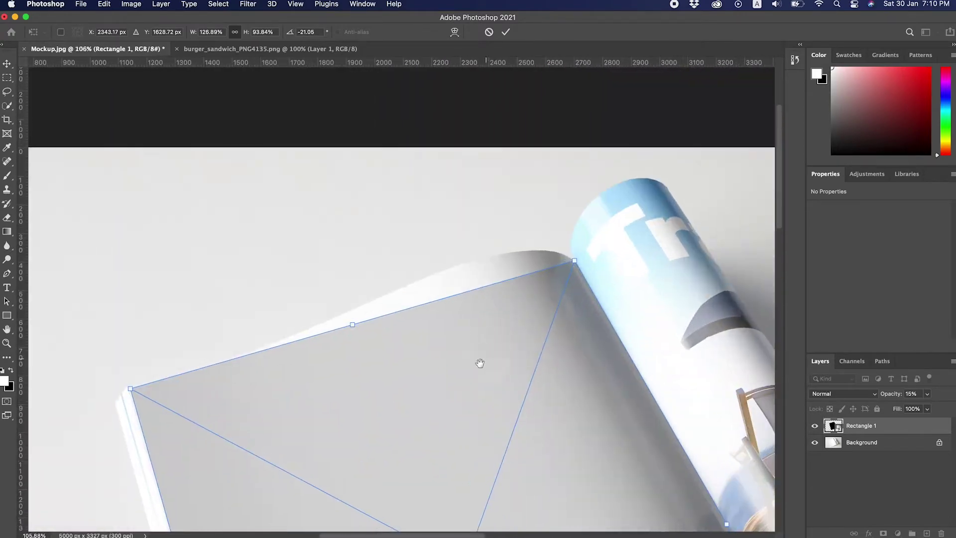
{"action": "scroll", "coordinate": [302, 293], "scroll_direction": "up", "scroll_amount": 5}
{"action": "left_click_drag", "start_coordinate": [619, 256], "coordinate": [619, 256]}
{"action": "scroll", "coordinate": [342, 214], "scroll_direction": "down", "scroll_amount": 3}
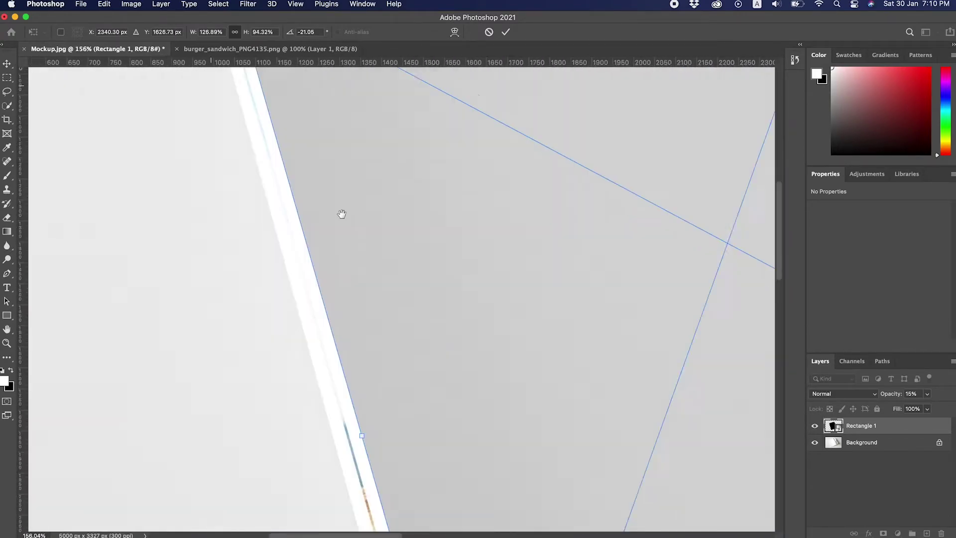
{"action": "scroll", "coordinate": [341, 214], "scroll_direction": "down", "scroll_amount": 3}
{"action": "scroll", "coordinate": [392, 249], "scroll_direction": "up", "scroll_amount": 5}
{"action": "scroll", "coordinate": [437, 236], "scroll_direction": "down", "scroll_amount": 3}
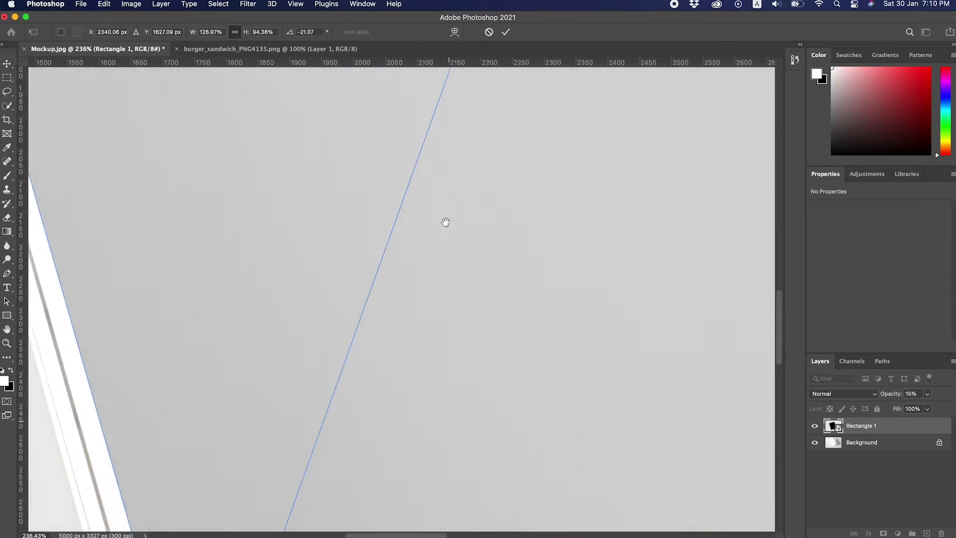
{"action": "scroll", "coordinate": [443, 222], "scroll_direction": "down", "scroll_amount": 4}
{"action": "scroll", "coordinate": [446, 235], "scroll_direction": "up", "scroll_amount": 3}
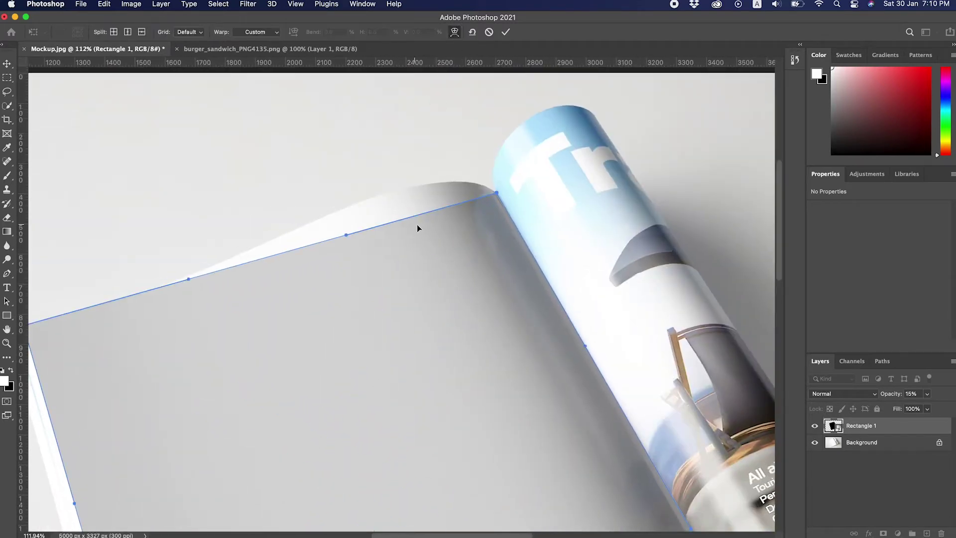
Add a warp split and curve the top edge over the page's rounded curl
{"action": "scroll", "coordinate": [417, 228], "scroll_direction": "up", "scroll_amount": 1}
{"action": "left_click", "coordinate": [432, 223]}
{"action": "left_click_drag", "start_coordinate": [432, 223], "coordinate": [417, 193]}
{"action": "left_click", "coordinate": [548, 183], "text": "super"}
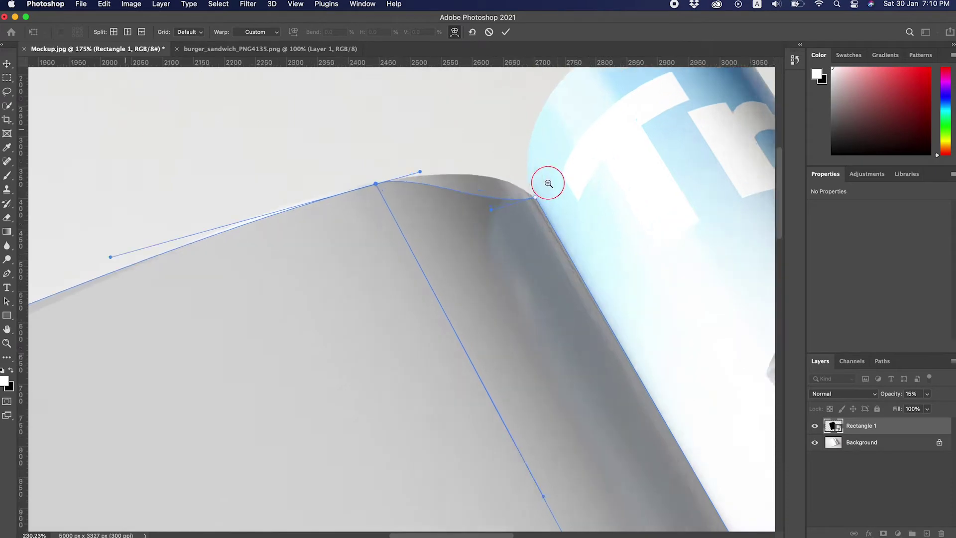
{"action": "scroll", "coordinate": [548, 183], "scroll_direction": "up", "scroll_amount": 3}
{"action": "left_click_drag", "start_coordinate": [431, 249], "coordinate": [459, 141]}
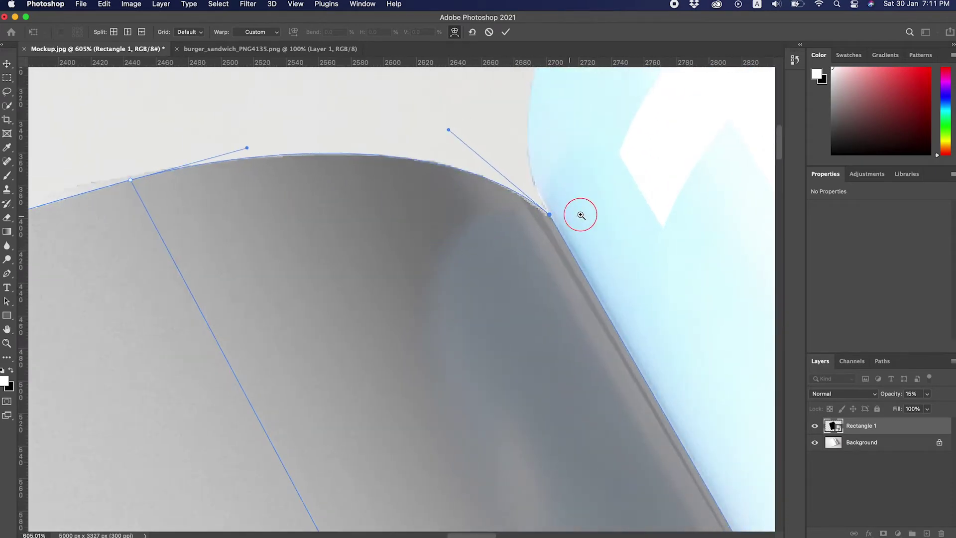
{"action": "scroll", "coordinate": [548, 214], "scroll_direction": "up", "scroll_amount": 1}
{"action": "scroll", "coordinate": [473, 224], "scroll_direction": "down", "scroll_amount": 2}
{"action": "scroll", "coordinate": [497, 214], "scroll_direction": "down", "scroll_amount": 2}
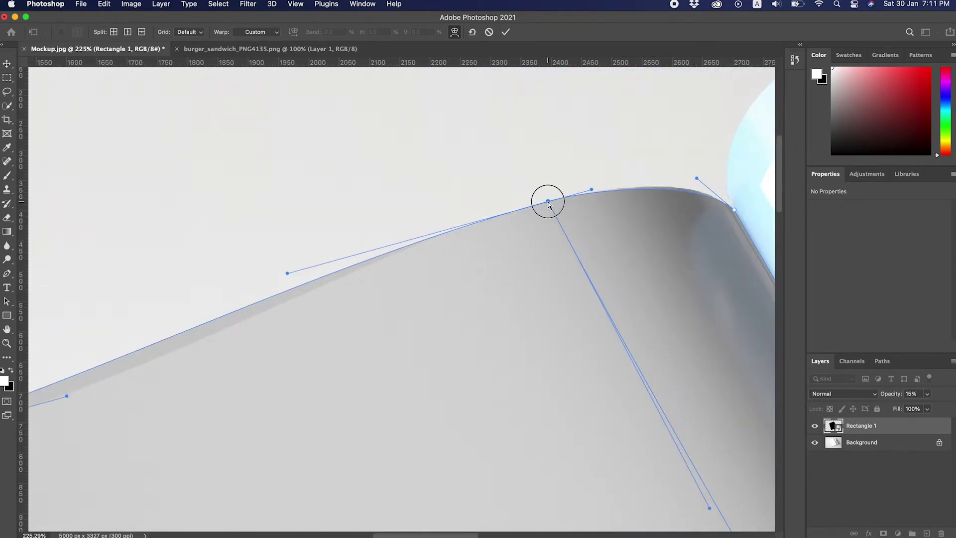
{"action": "scroll", "coordinate": [235, 291], "scroll_direction": "down", "scroll_amount": 2}
{"action": "scroll", "coordinate": [236, 292], "scroll_direction": "left", "scroll_amount": 3}
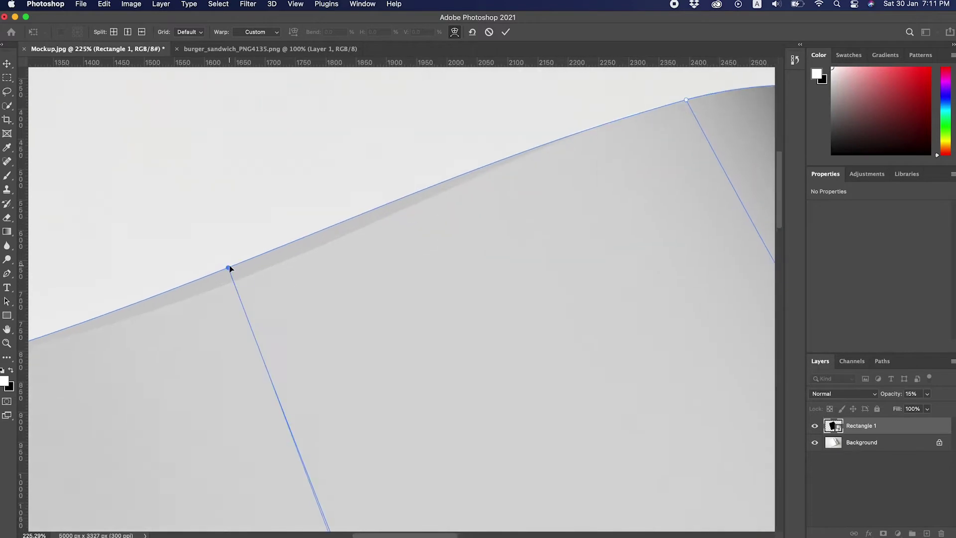
Bend the bottom edge along the page fold, commit the warp, and set opacity to 100%
{"action": "left_click", "coordinate": [229, 269]}
{"action": "scroll", "coordinate": [461, 277], "scroll_direction": "down", "scroll_amount": 2}
{"action": "scroll", "coordinate": [347, 316], "scroll_direction": "up", "scroll_amount": 3}
{"action": "scroll", "coordinate": [434, 399], "scroll_direction": "up", "scroll_amount": 1}
{"action": "scroll", "coordinate": [451, 339], "scroll_direction": "up", "scroll_amount": 2}
{"action": "scroll", "coordinate": [311, 363], "scroll_direction": "up", "scroll_amount": 2}
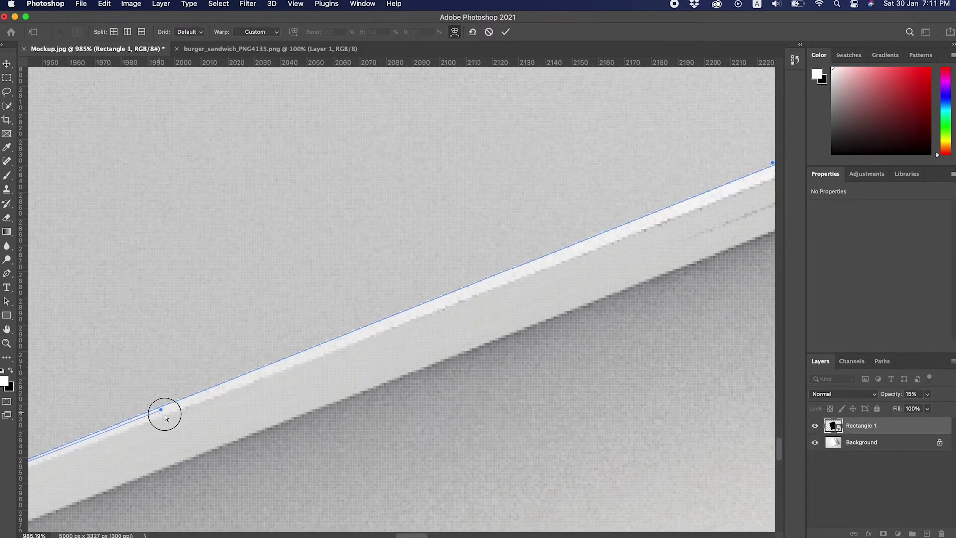
{"action": "scroll", "coordinate": [448, 273], "scroll_direction": "right", "scroll_amount": 5}
{"action": "scroll", "coordinate": [262, 311], "scroll_direction": "right", "scroll_amount": 5}
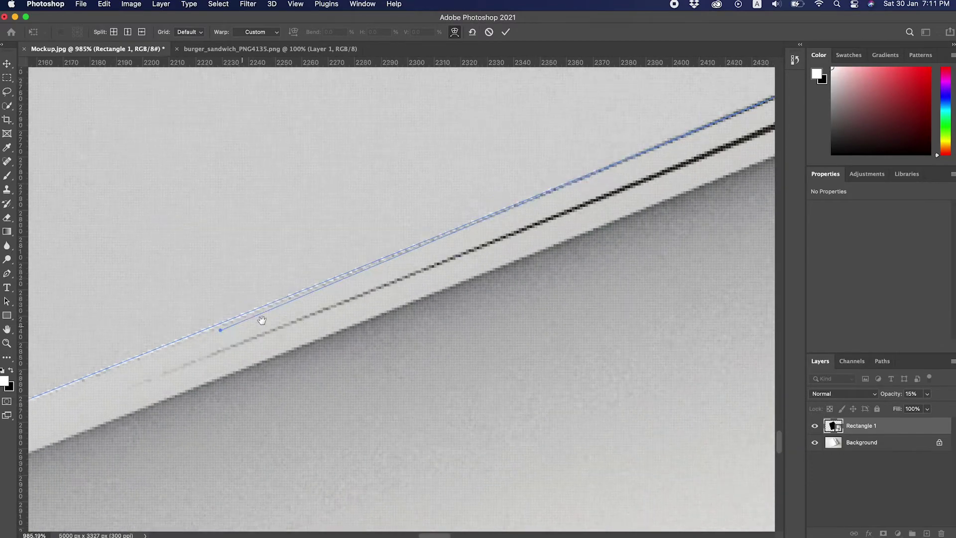
{"action": "scroll", "coordinate": [262, 311], "scroll_direction": "down", "scroll_amount": 3}
{"action": "scroll", "coordinate": [463, 278], "scroll_direction": "right", "scroll_amount": 5}
{"action": "scroll", "coordinate": [341, 310], "scroll_direction": "up", "scroll_amount": 1}
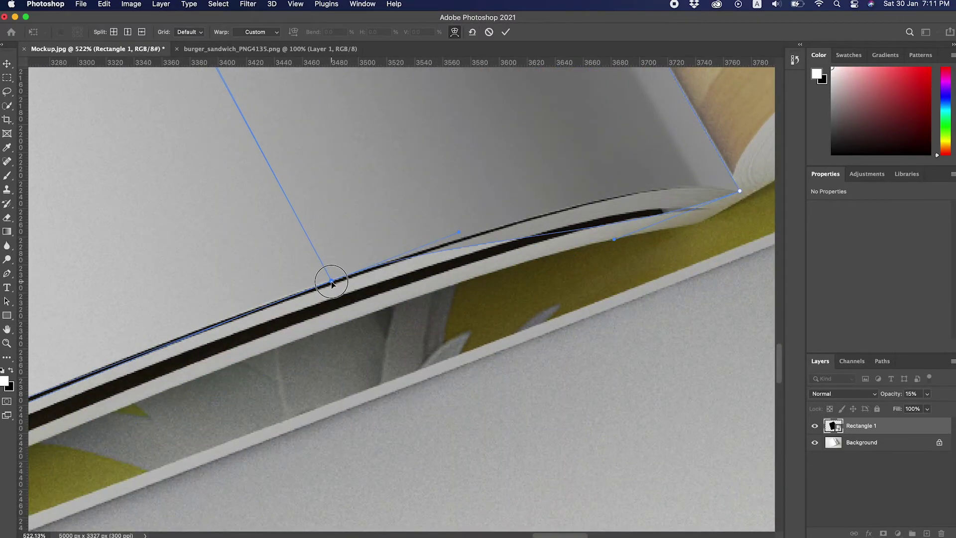
{"action": "left_click_drag", "start_coordinate": [613, 241], "coordinate": [673, 166]}
{"action": "scroll", "coordinate": [672, 164], "scroll_direction": "up", "scroll_amount": 3}
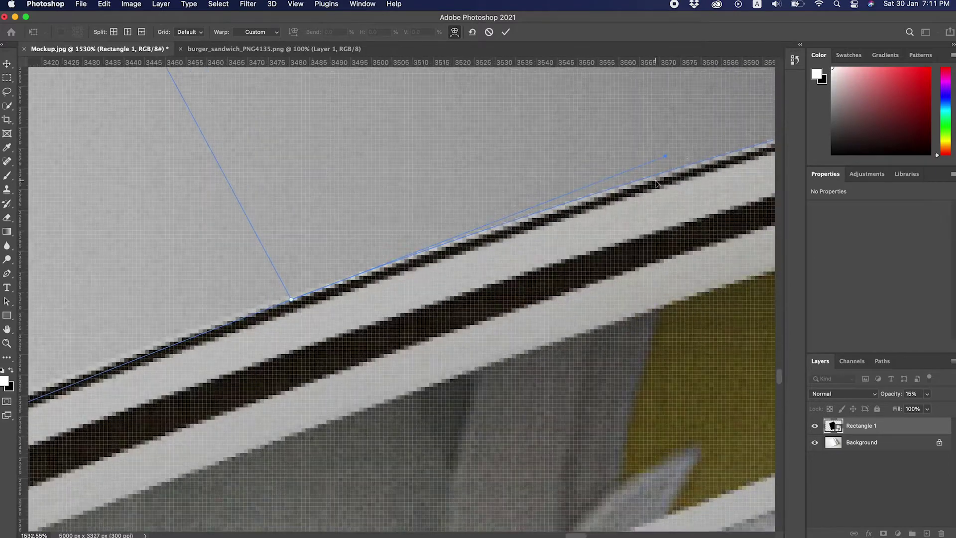
{"action": "scroll", "coordinate": [668, 157], "scroll_direction": "down", "scroll_amount": 5}
{"action": "scroll", "coordinate": [128, 298], "scroll_direction": "down", "scroll_amount": 3}
{"action": "scroll", "coordinate": [267, 324], "scroll_direction": "down", "scroll_amount": 2}
{"action": "scroll", "coordinate": [441, 328], "scroll_direction": "down", "scroll_amount": 1}
{"action": "left_click", "coordinate": [505, 33]}
{"action": "left_click_drag", "start_coordinate": [925, 395], "coordinate": [951, 406]}
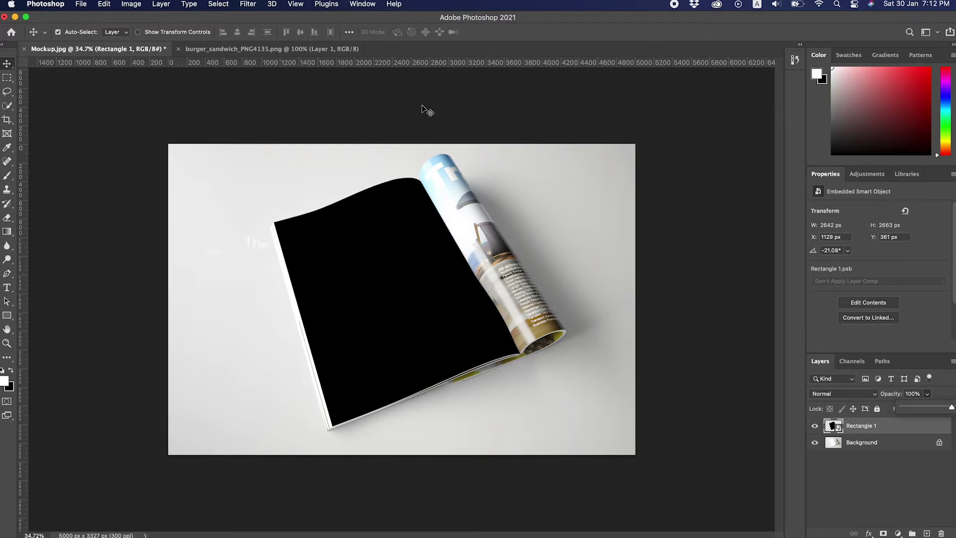
Lower the page's opacity to check alignment and reopen it in Warp mode
{"action": "scroll", "coordinate": [498, 285], "scroll_direction": "up", "scroll_amount": 3}
{"action": "left_click_drag", "start_coordinate": [950, 407], "coordinate": [894, 407]}
{"action": "key", "text": "ctrl+t"}
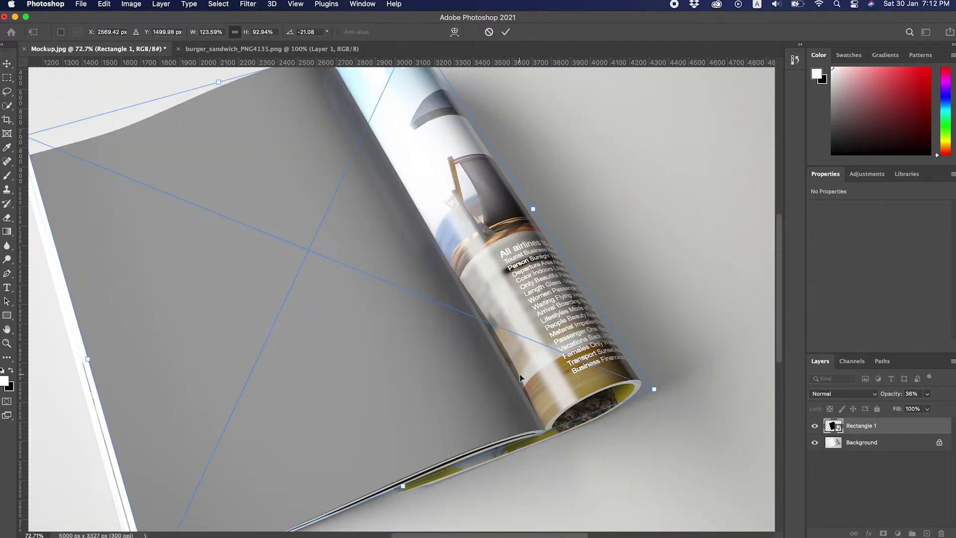
{"action": "left_click", "coordinate": [454, 32]}
Pull the bottom warp corner left into the spine fold and commit the warp
{"action": "scroll", "coordinate": [498, 348], "scroll_direction": "up", "scroll_amount": 3}
{"action": "left_click_drag", "start_coordinate": [532, 436], "coordinate": [517, 434]}
{"action": "scroll", "coordinate": [558, 435], "scroll_direction": "up", "scroll_amount": 5}
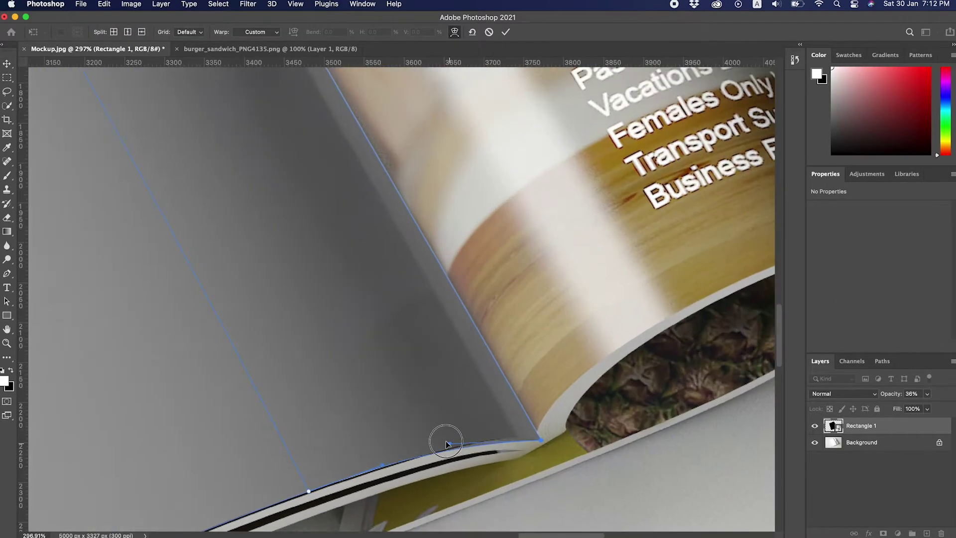
{"action": "scroll", "coordinate": [542, 440], "scroll_direction": "down", "scroll_amount": 3}
{"action": "scroll", "coordinate": [461, 331], "scroll_direction": "down", "scroll_amount": 2}
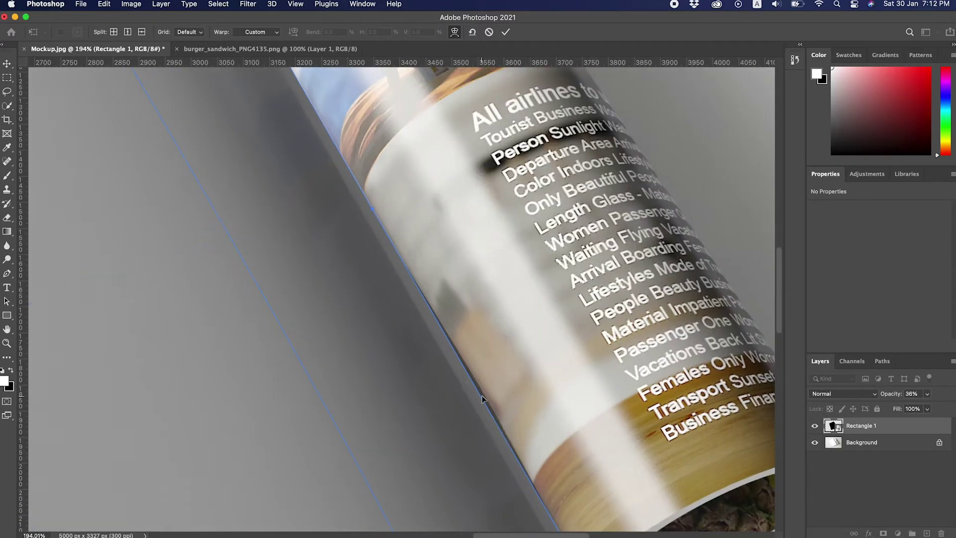
{"action": "scroll", "coordinate": [481, 398], "scroll_direction": "up", "scroll_amount": 4}
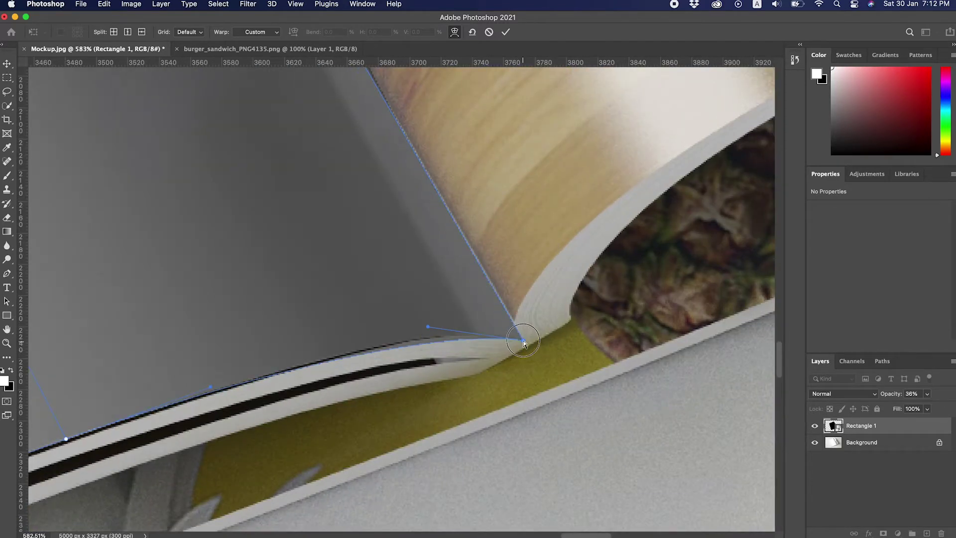
{"action": "scroll", "coordinate": [429, 320], "scroll_direction": "down", "scroll_amount": 4}
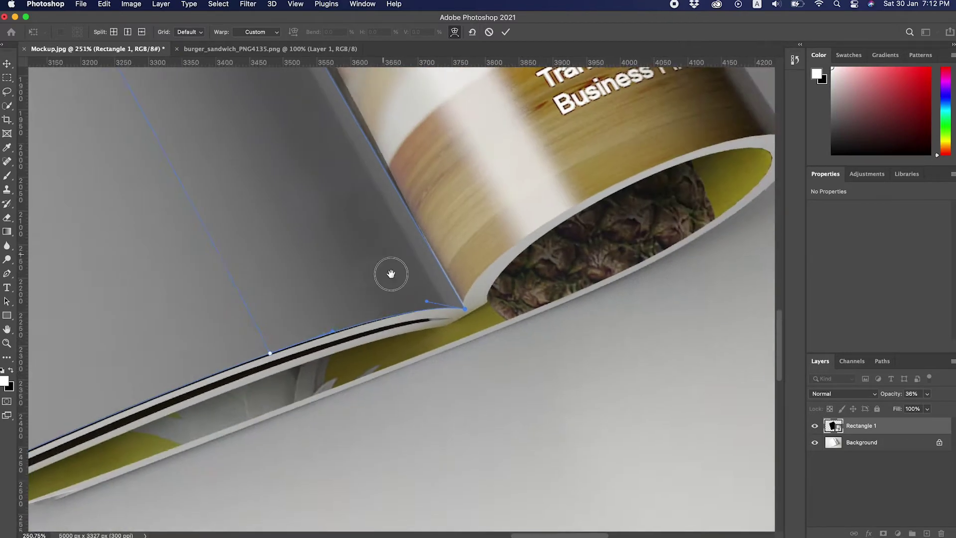
{"action": "scroll", "coordinate": [502, 434], "scroll_direction": "up", "scroll_amount": 2}
{"action": "scroll", "coordinate": [486, 348], "scroll_direction": "down", "scroll_amount": 2}
{"action": "scroll", "coordinate": [454, 341], "scroll_direction": "down", "scroll_amount": 1}
{"action": "scroll", "coordinate": [409, 344], "scroll_direction": "down", "scroll_amount": 1}
{"action": "scroll", "coordinate": [411, 350], "scroll_direction": "down", "scroll_amount": 2}
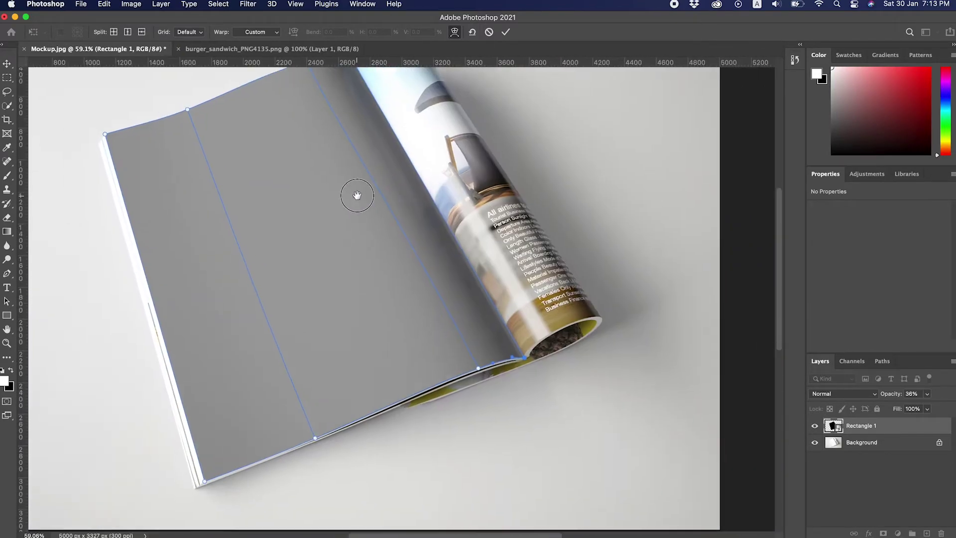
{"action": "left_click", "coordinate": [505, 32]}
{"action": "scroll", "coordinate": [473, 331], "scroll_direction": "down", "scroll_amount": 3}
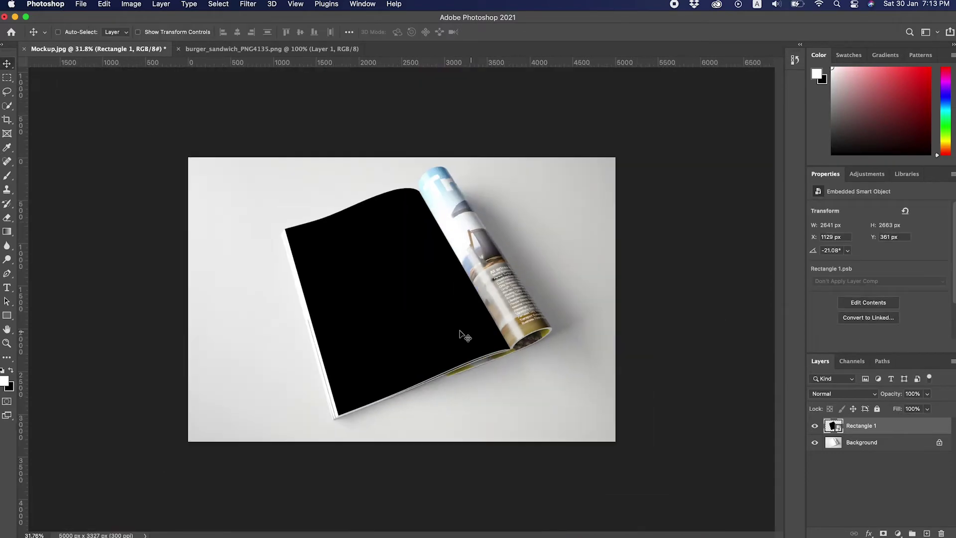
Open the page smart object's contents for editing, briefly visiting the burger image
{"action": "double_click", "coordinate": [840, 429]}
{"action": "left_click", "coordinate": [465, 228]}
{"action": "left_click", "coordinate": [313, 48]}
{"action": "left_click", "coordinate": [438, 49]}
Paste the burger as a smart object, enlarge it across the page, and centre it
{"action": "key", "text": "cmd+v"}
{"action": "right_click", "coordinate": [851, 428]}
{"action": "left_click", "coordinate": [810, 186]}
{"action": "key", "text": "cmd+t"}
{"action": "left_click_drag", "start_coordinate": [482, 380], "coordinate": [521, 430]}
{"action": "left_click_drag", "start_coordinate": [453, 373], "coordinate": [444, 383]}
{"action": "key", "text": "Return"}
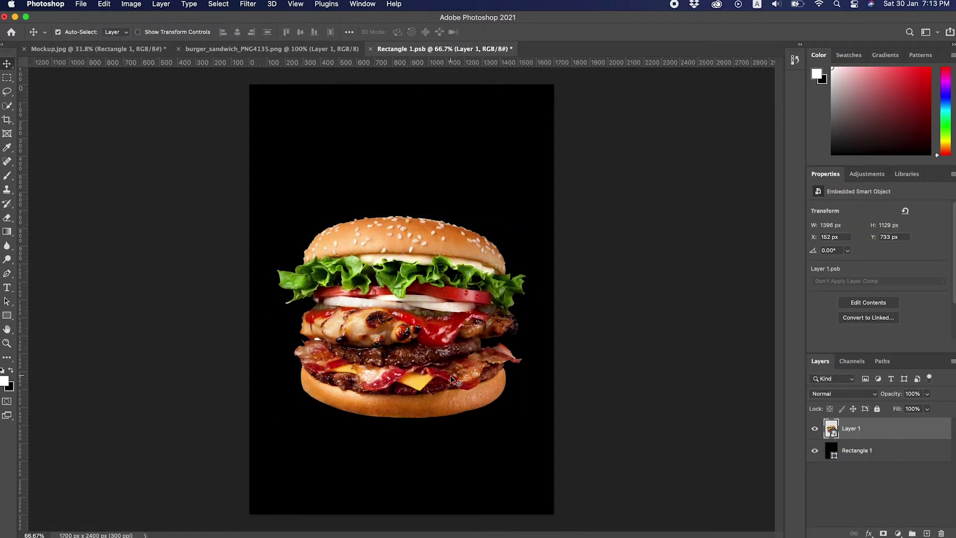
Paste the flames, place them behind the burger, and shrink them to rise behind the bun
{"action": "key", "text": "cmd+v"}
{"action": "left_click_drag", "start_coordinate": [587, 258], "coordinate": [488, 260]}
{"action": "key", "text": "cmd+bracketleft"}
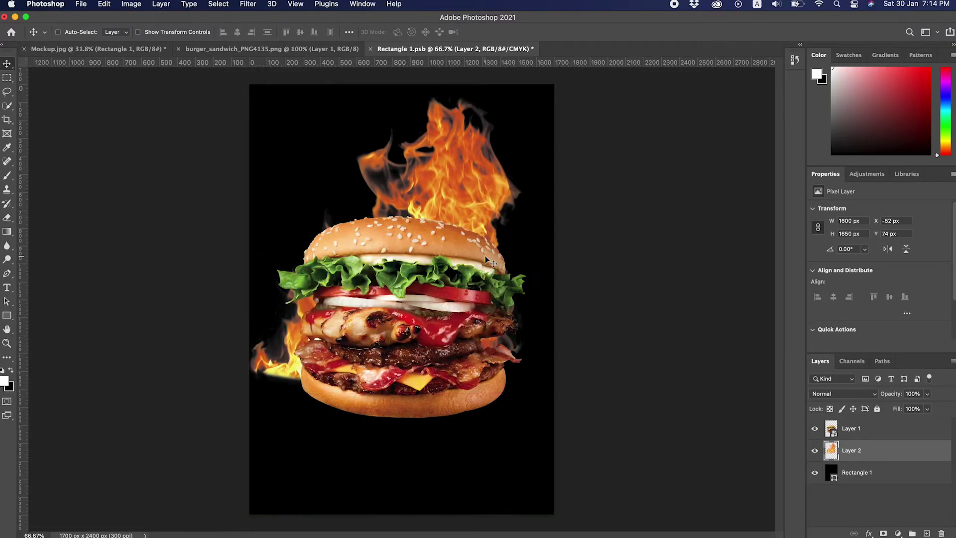
{"action": "key", "text": "cmd+t"}
{"action": "left_click_drag", "start_coordinate": [496, 158], "coordinate": [511, 145]}
{"action": "key", "text": "Return"}
Zoom out to the whole page and start a text box near the top
{"action": "key", "text": "cmd+minus"}
{"action": "key", "text": "t"}
{"action": "left_click", "coordinate": [346, 195]}
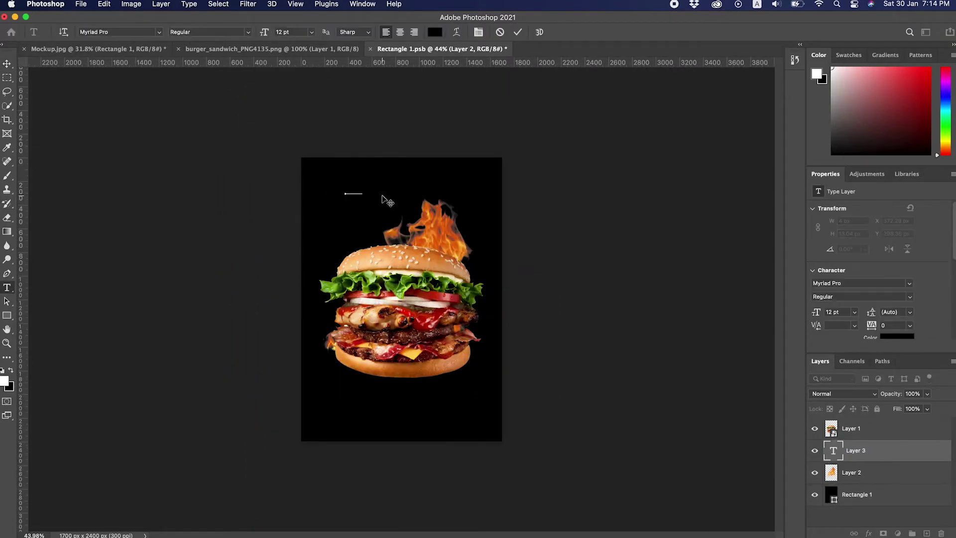
Commit the 'Burger' title, bring it to the top, and enlarge it across the page top
{"action": "left_click", "coordinate": [8, 64]}
{"action": "type", "text": "Burger"}
{"action": "key", "text": "cmd+shift+bracketright"}
{"action": "key", "text": "cmd+t"}
{"action": "left_click_drag", "start_coordinate": [362, 195], "coordinate": [487, 256]}
{"action": "mouse_move", "coordinate": [448, 219]}
{"action": "left_mouse_down"}
{"action": "mouse_move", "coordinate": [409, 214]}
{"action": "mouse_move", "coordinate": [495, 229]}
{"action": "left_mouse_up"}
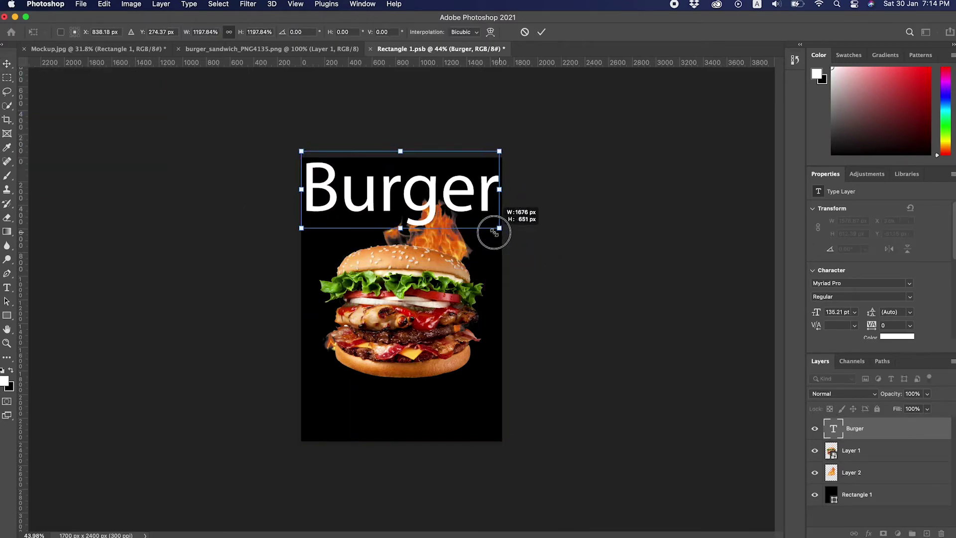
{"action": "key", "text": "Return"}
{"action": "scroll", "coordinate": [495, 228], "scroll_direction": "up", "scroll_amount": 5}
{"action": "scroll", "coordinate": [459, 225], "scroll_direction": "down", "scroll_amount": 3}
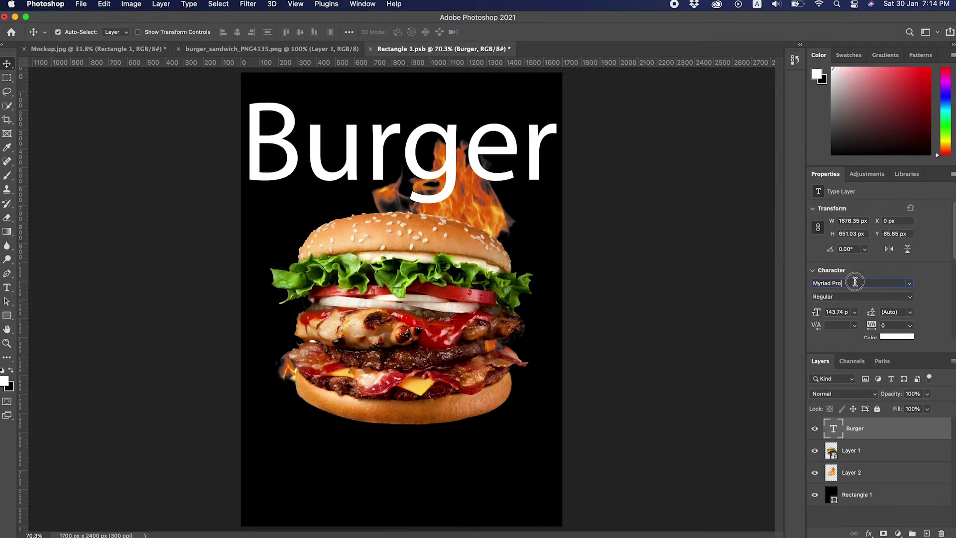
Set the title font to Poppins Bold and shrink it to fit the page width
{"action": "left_click", "coordinate": [846, 283]}
{"action": "type", "text": "Poppins"}
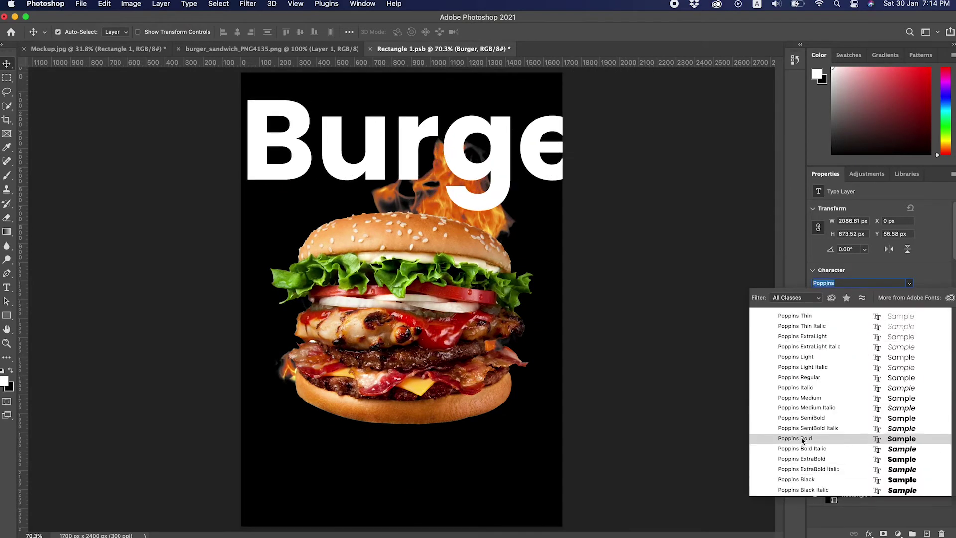
{"action": "left_click", "coordinate": [795, 438]}
{"action": "key", "text": "cmd+t"}
{"action": "left_click_drag", "start_coordinate": [633, 253], "coordinate": [544, 255]}
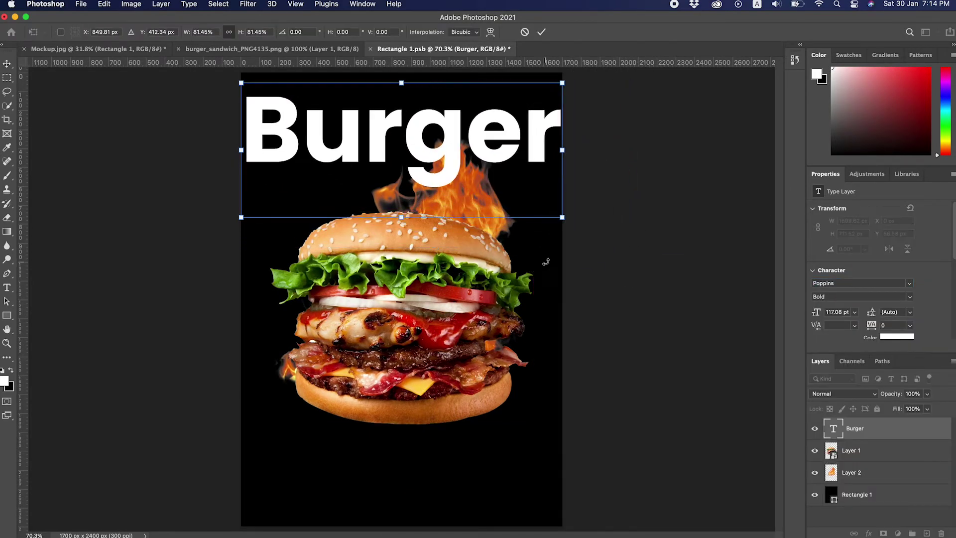
{"action": "key", "text": "Return"}
Put the title behind the burger and flames, then duplicate the flames and shift the copy left
{"action": "mouse_move", "coordinate": [473, 117]}
{"action": "left_mouse_down"}
{"action": "mouse_move", "coordinate": [474, 142]}
{"action": "mouse_move", "coordinate": [515, 140]}
{"action": "left_mouse_up"}
{"action": "key", "text": "cmd+bracketleft"}
{"action": "key", "text": "cmd+bracketleft"}
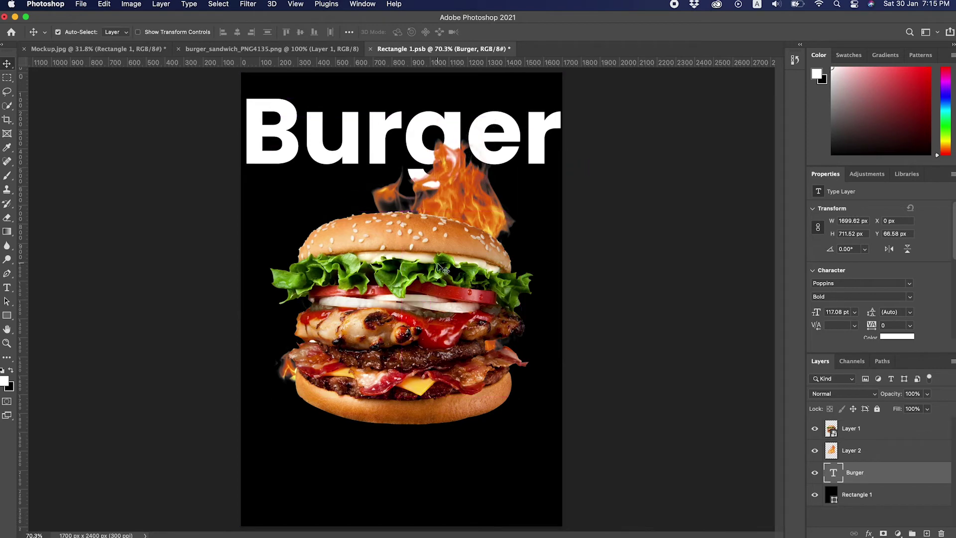
{"action": "left_click_drag", "start_coordinate": [444, 234], "coordinate": [438, 213]}
{"action": "key", "text": "cmd+j"}
{"action": "left_click_drag", "start_coordinate": [479, 186], "coordinate": [422, 186]}
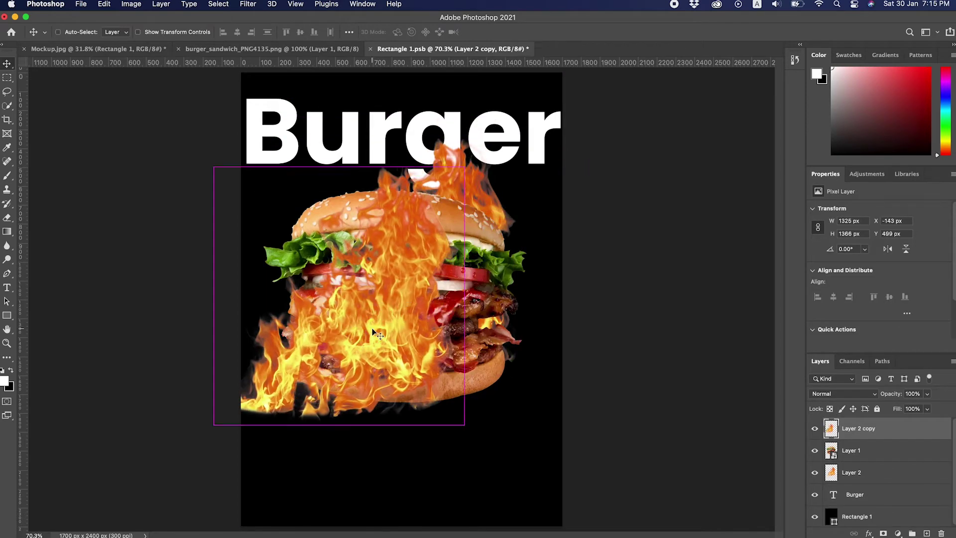
Flip the flame copy horizontally, move it right, and scale it down
{"action": "key", "text": "cmd+t"}
{"action": "right_click", "coordinate": [380, 320]}
{"action": "left_click", "coordinate": [413, 528]}
{"action": "left_click_drag", "start_coordinate": [448, 278], "coordinate": [469, 279]}
{"action": "left_click_drag", "start_coordinate": [513, 407], "coordinate": [433, 324]}
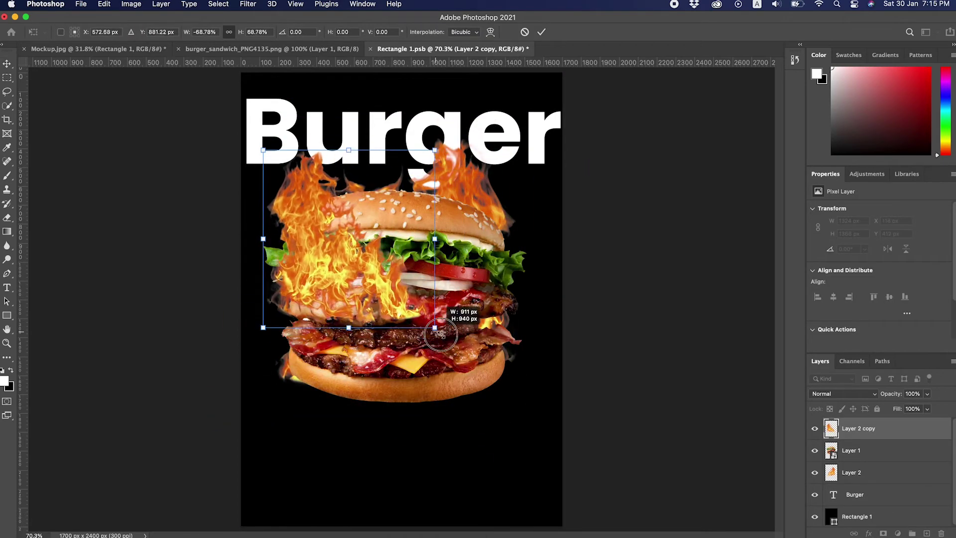
{"action": "key", "text": "Return"}
Add a layer mask to the flame copy and paint black over its lower part
{"action": "left_click", "coordinate": [884, 533]}
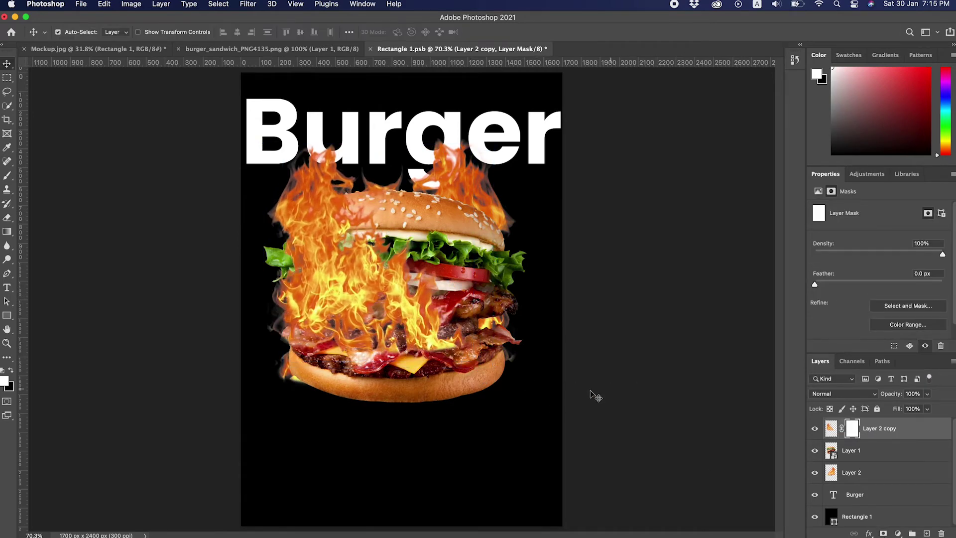
{"action": "key", "text": "x"}
{"action": "left_click_drag", "start_coordinate": [387, 398], "coordinate": [387, 224]}
{"action": "key", "text": "v"}
{"action": "scroll", "coordinate": [387, 412], "scroll_direction": "down", "scroll_amount": 3}
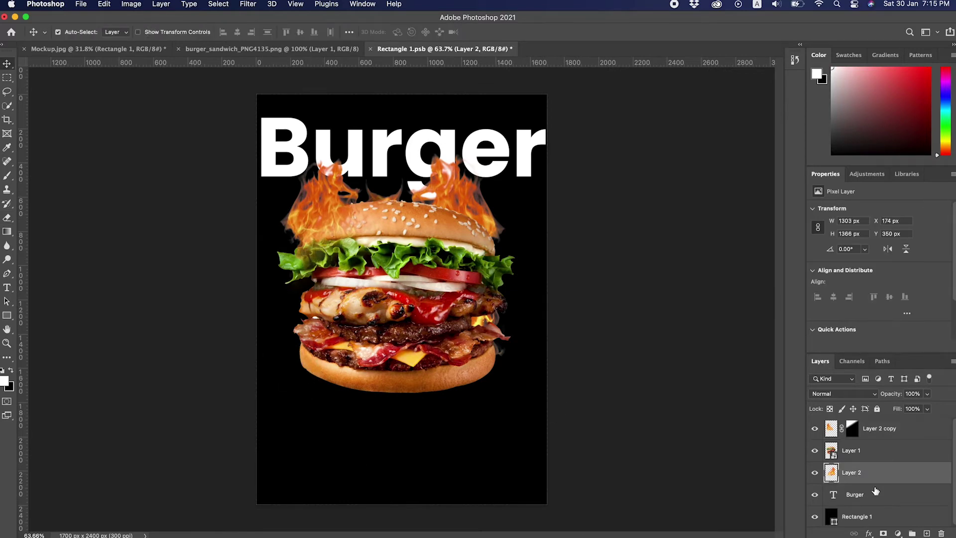
On a new top layer, paint a large soft glow in orange sampled from the flames
{"action": "key", "text": "ctrl+shift+n"}
{"action": "key", "text": "Return"}
{"action": "key", "text": "o"}
{"action": "left_click", "coordinate": [452, 197]}
{"action": "key", "text": "b"}
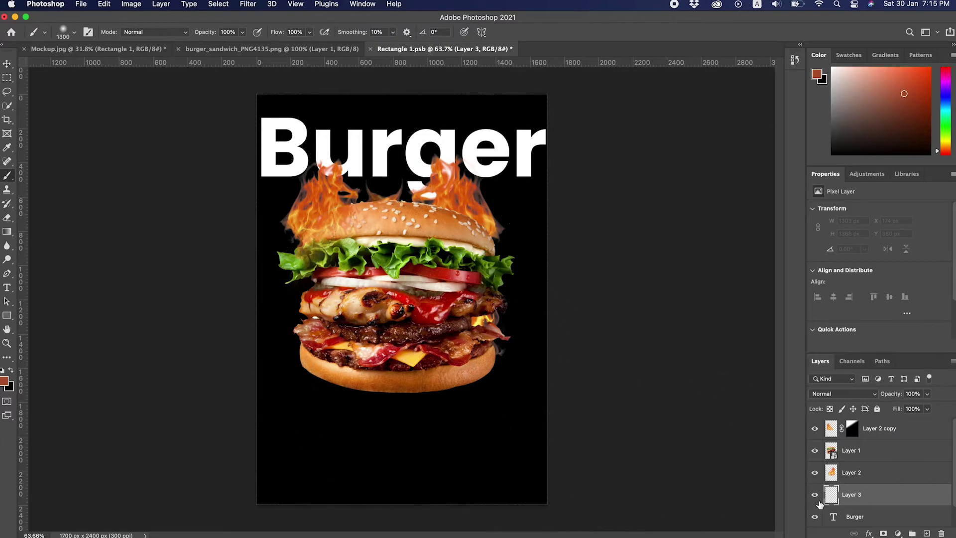
{"action": "left_click_drag", "start_coordinate": [819, 504], "coordinate": [837, 427]}
{"action": "left_click", "coordinate": [396, 371]}
{"action": "key", "text": "b"}
{"action": "left_click", "coordinate": [438, 171], "text": "alt"}
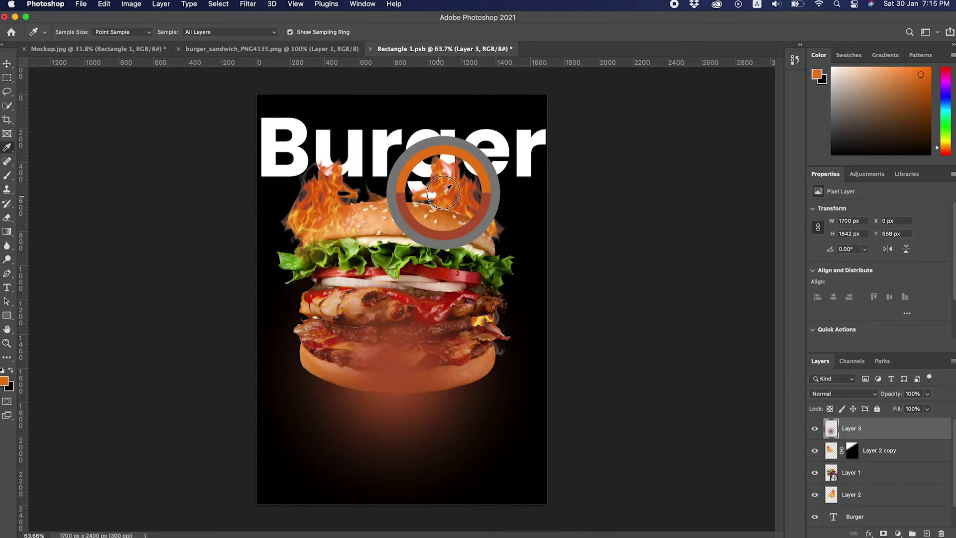
{"action": "key", "text": "]"}
{"action": "left_click", "coordinate": [394, 379]}
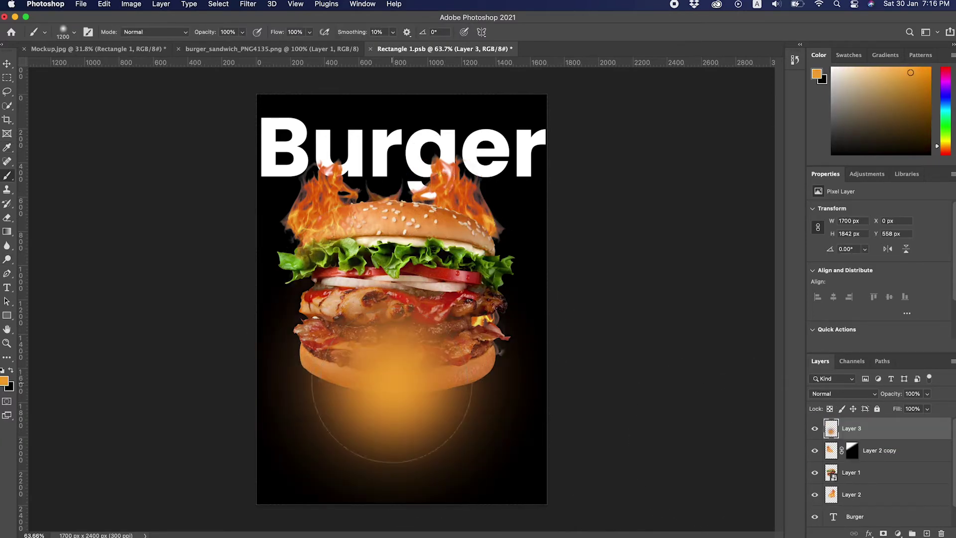
Squash and widen the glow into a flat band under the burger, just above the title
{"action": "key", "text": "ctrl+t"}
{"action": "mouse_move", "coordinate": [401, 504]}
{"action": "left_mouse_down"}
{"action": "mouse_move", "coordinate": [420, 441]}
{"action": "mouse_move", "coordinate": [401, 393]}
{"action": "left_mouse_up"}
{"action": "mouse_move", "coordinate": [438, 369]}
{"action": "left_mouse_down"}
{"action": "mouse_move", "coordinate": [444, 399]}
{"action": "mouse_move", "coordinate": [422, 390]}
{"action": "mouse_move", "coordinate": [395, 411]}
{"action": "left_mouse_up"}
{"action": "key", "text": "Return"}
{"action": "key", "text": "ctrl+bracketleft"}
{"action": "key", "text": "ctrl+bracketleft"}
{"action": "key", "text": "ctrl+bracketleft"}
{"action": "key", "text": "ctrl+t"}
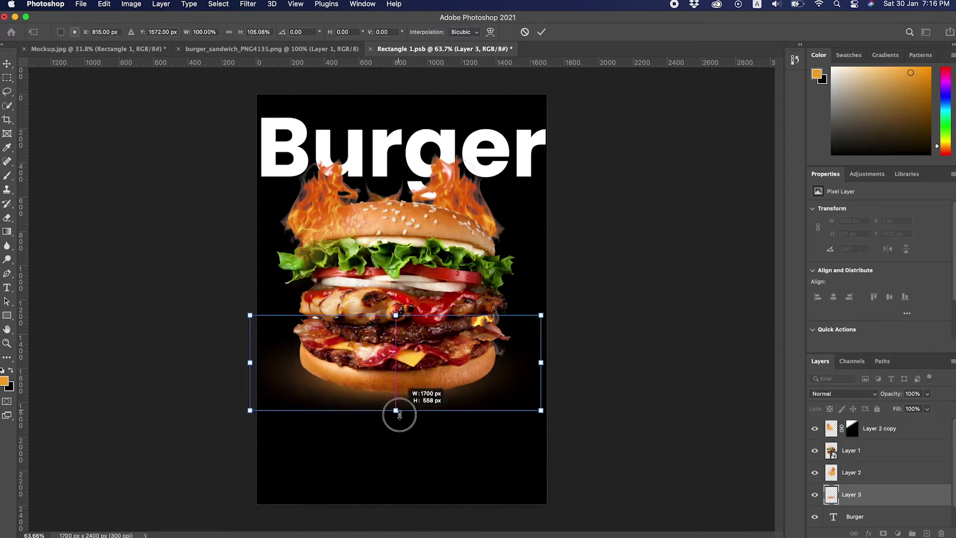
{"action": "left_click_drag", "start_coordinate": [563, 365], "coordinate": [571, 364]}
{"action": "key", "text": "Return"}
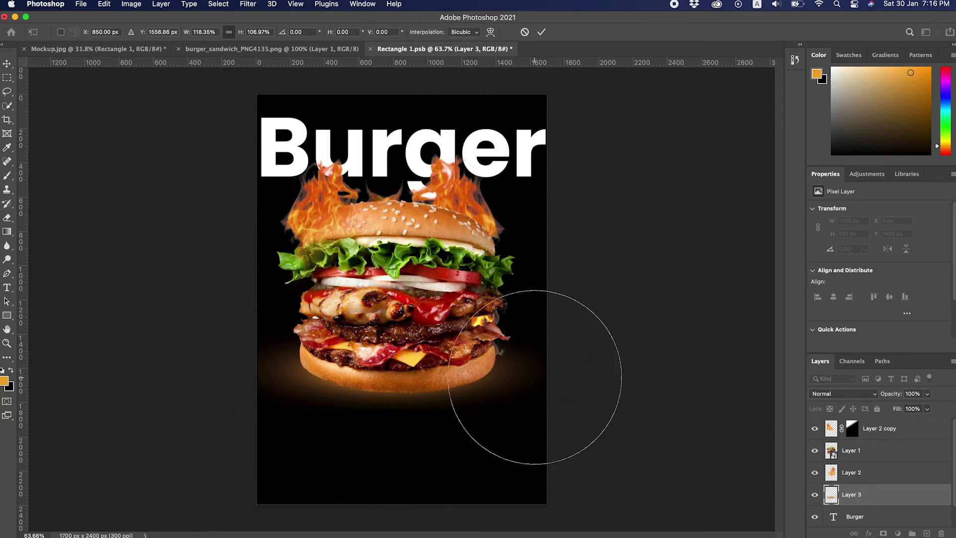
{"action": "key", "text": "ctrl+0"}
Add a placeholder paragraph near the page bottom as white Poppins Regular text on top
{"action": "key", "text": "t"}
{"action": "left_click_drag", "start_coordinate": [367, 494], "coordinate": [329, 471]}
{"action": "key", "text": "Escape"}
{"action": "key", "text": "v"}
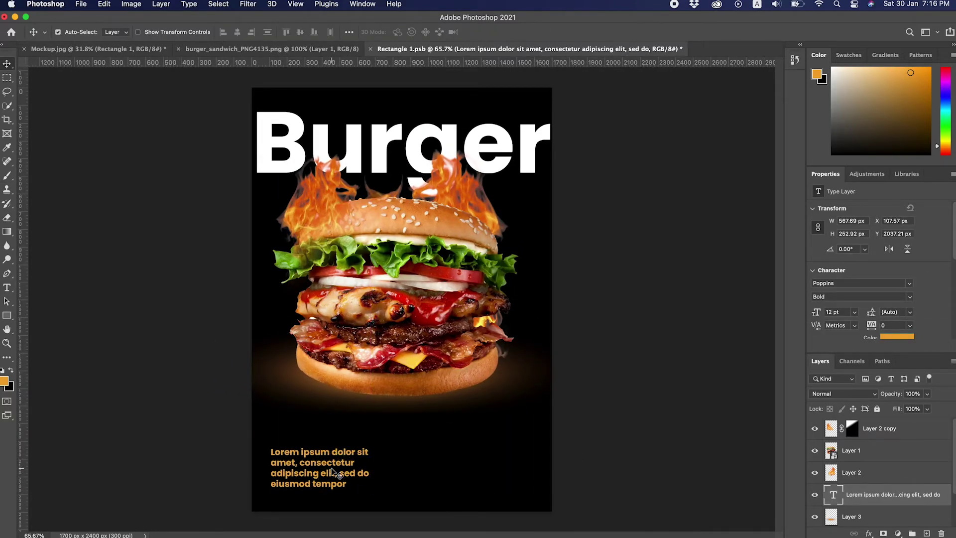
{"action": "key", "text": "ctrl+shift+bracketright"}
{"action": "key", "text": "d"}
{"action": "key", "text": "ctrl+BackSpace"}
{"action": "left_click", "coordinate": [909, 296]}
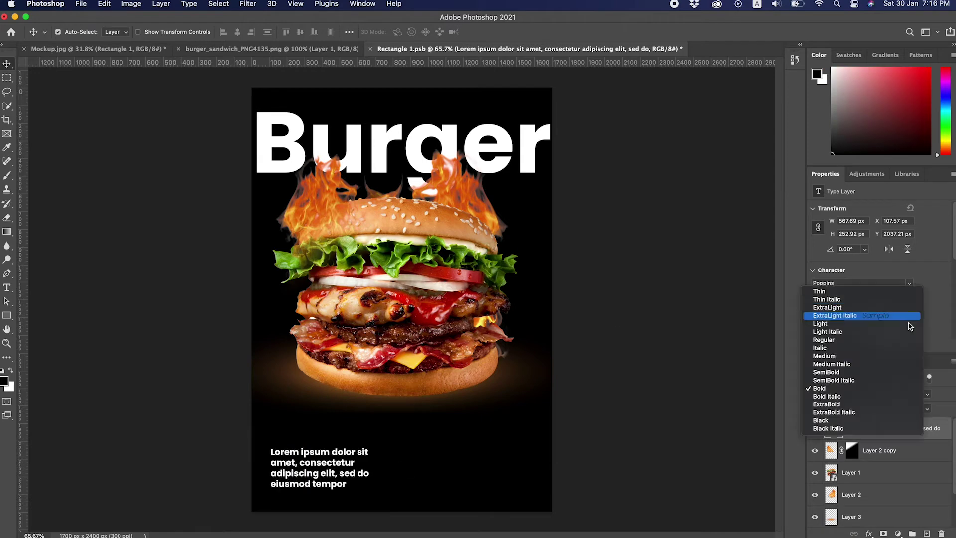
{"action": "left_click", "coordinate": [857, 340]}
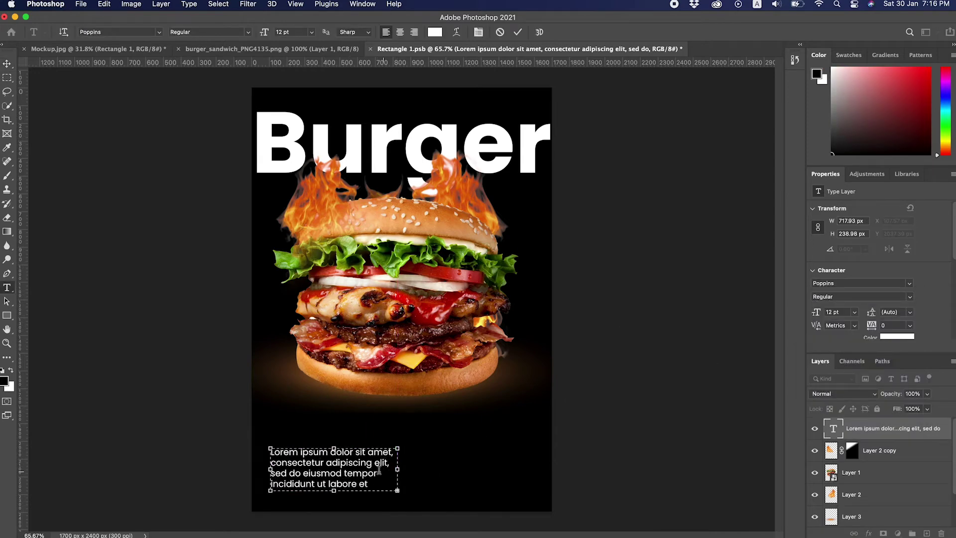
{"action": "key", "text": "Escape"}
{"action": "key", "text": "v"}
Set the body text to 8 pt, move it lower, and drag a Burger title copy down
{"action": "left_click", "coordinate": [841, 311]}
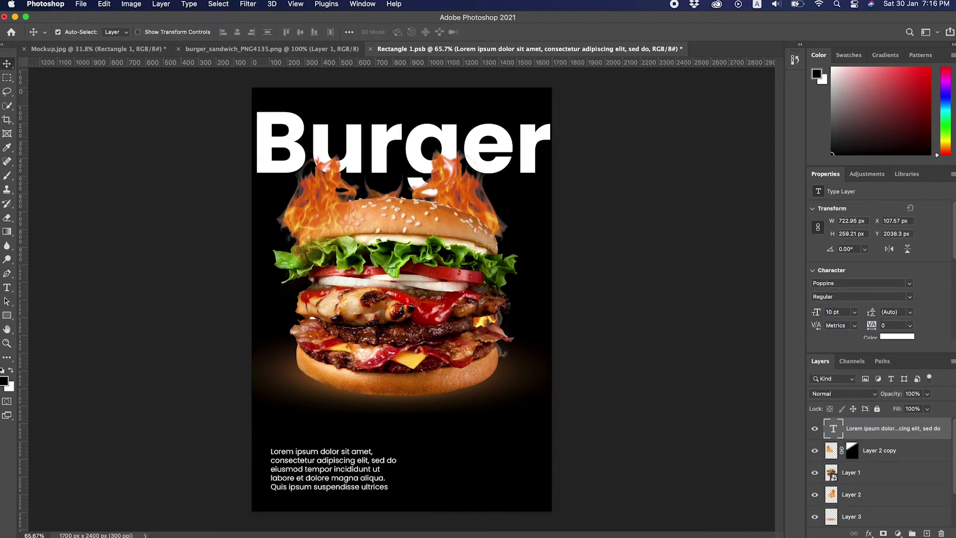
{"action": "key", "text": "Return"}
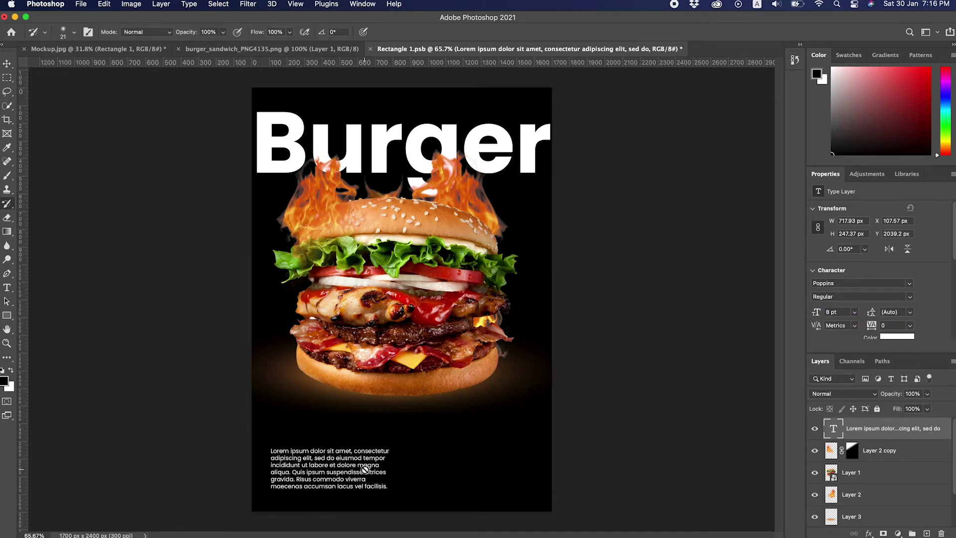
{"action": "key", "text": "t"}
{"action": "left_click", "coordinate": [371, 465]}
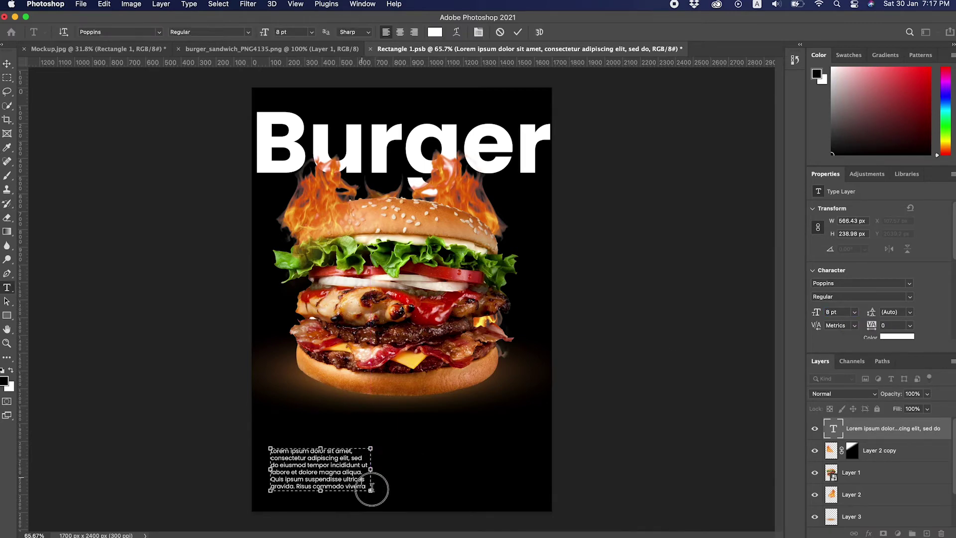
{"action": "key", "text": "super+a"}
{"action": "key", "text": "Right"}
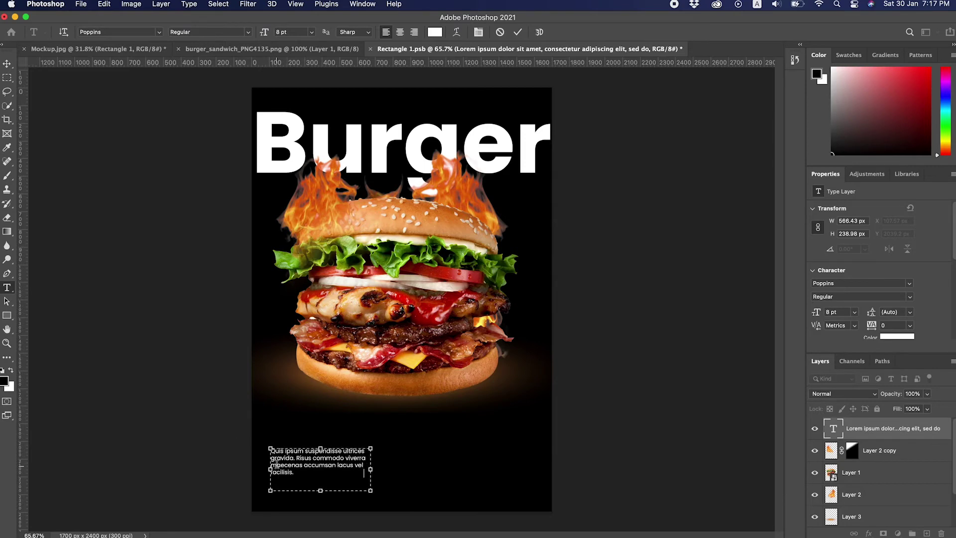
{"action": "key", "text": "v"}
{"action": "left_click_drag", "start_coordinate": [313, 468], "coordinate": [317, 485]}
{"action": "left_click_drag", "start_coordinate": [541, 152], "coordinate": [597, 416]}
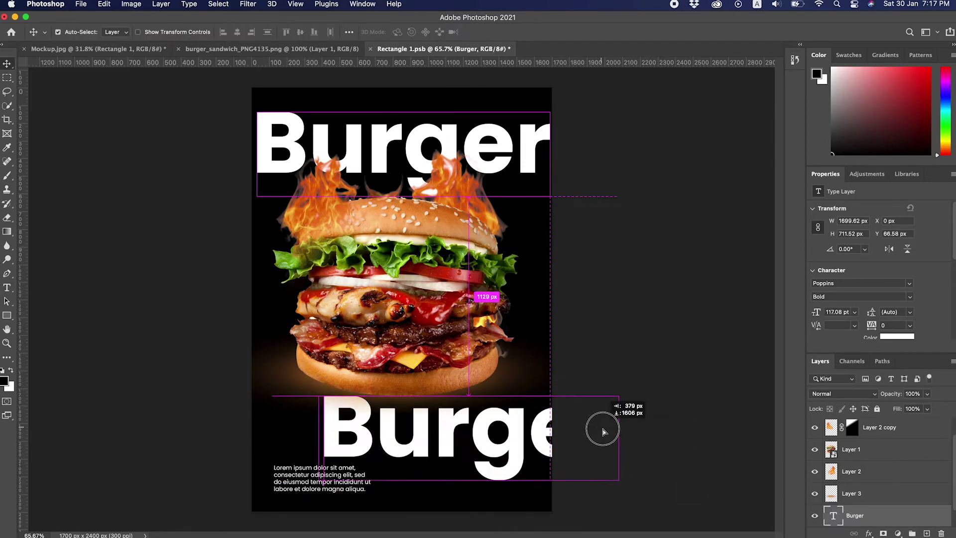
Scale the Burger copy down into a small heading above the body text
{"action": "key", "text": "super+t"}
{"action": "left_click_drag", "start_coordinate": [636, 389], "coordinate": [533, 445]}
{"action": "mouse_move", "coordinate": [489, 473]}
{"action": "left_mouse_down"}
{"action": "mouse_move", "coordinate": [504, 473]}
{"action": "mouse_move", "coordinate": [348, 470]}
{"action": "left_mouse_up"}
{"action": "left_click_drag", "start_coordinate": [407, 498], "coordinate": [341, 486]}
{"action": "key", "text": "Return"}
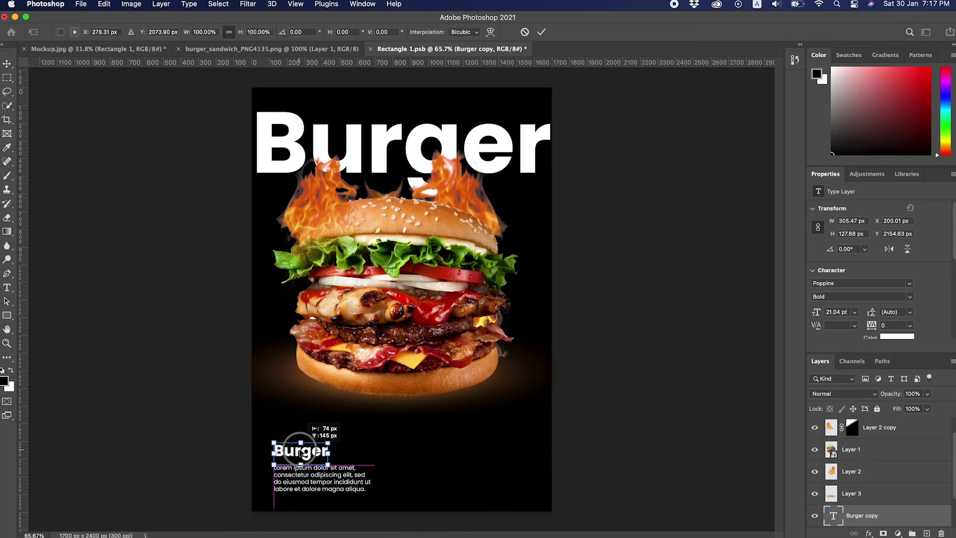
{"action": "key", "text": "Return"}
Select the heading and body text together and nudge them into place
{"action": "scroll", "coordinate": [880, 514], "scroll_direction": "down", "scroll_amount": 1}
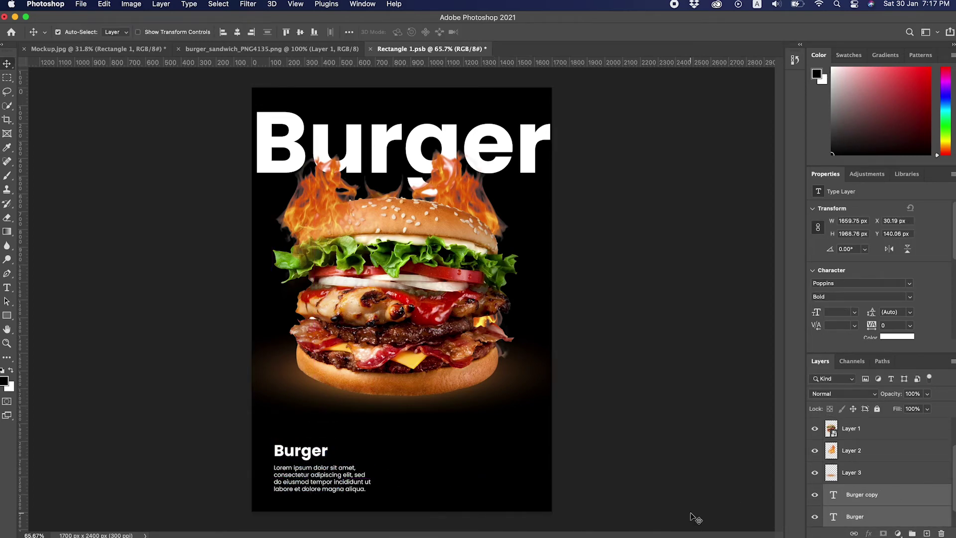
{"action": "scroll", "coordinate": [876, 498], "scroll_direction": "down", "scroll_amount": 1}
{"action": "left_click", "coordinate": [876, 501]}
{"action": "left_click", "coordinate": [316, 461], "text": "shift"}
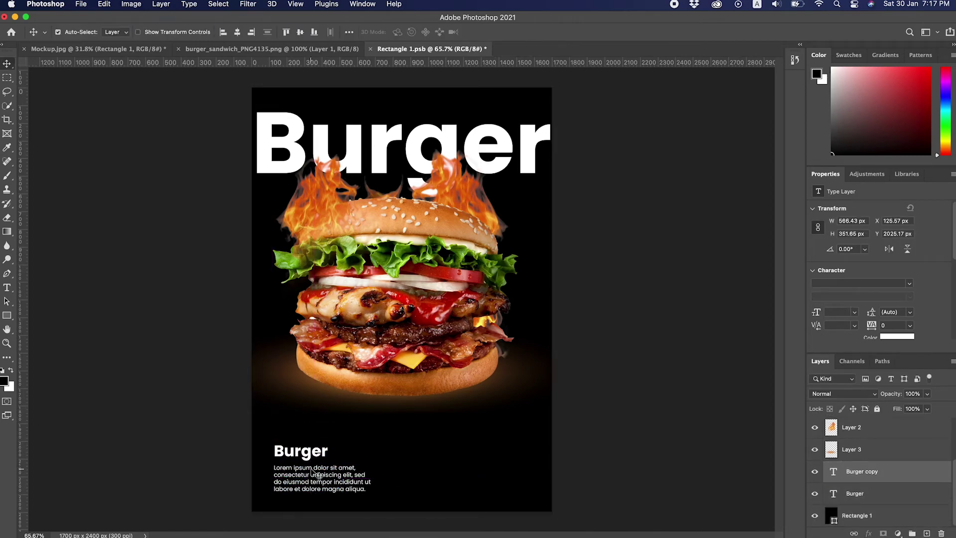
{"action": "left_click_drag", "start_coordinate": [316, 461], "coordinate": [312, 470]}
Save and close the ad page, then add a Multiply copy of the mockup Background on top
{"action": "left_click", "coordinate": [370, 48]}
{"action": "left_click", "coordinate": [478, 206]}
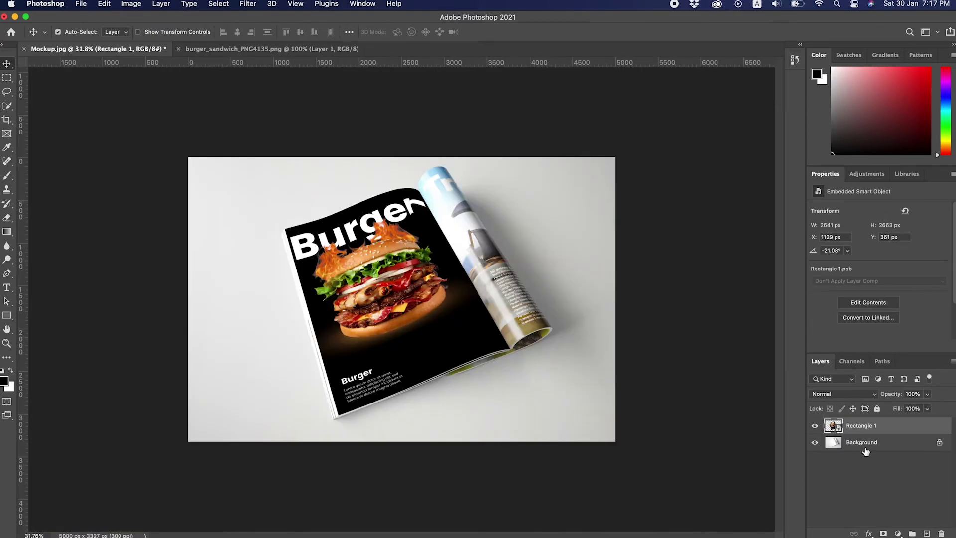
{"action": "left_click", "coordinate": [866, 443]}
{"action": "key", "text": "ctrl+j"}
{"action": "key", "text": "ctrl+bracketright"}
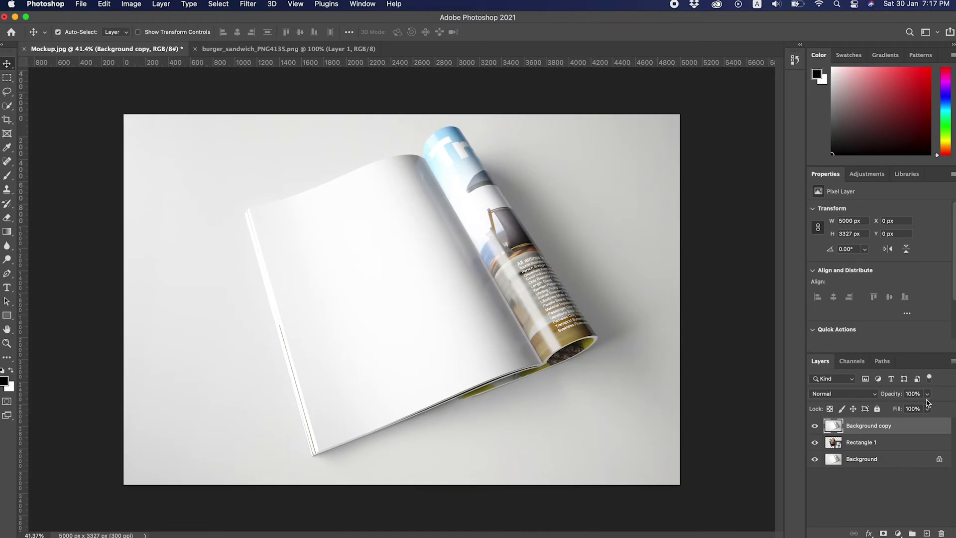
{"action": "left_click", "coordinate": [847, 396]}
{"action": "left_click", "coordinate": [832, 436]}
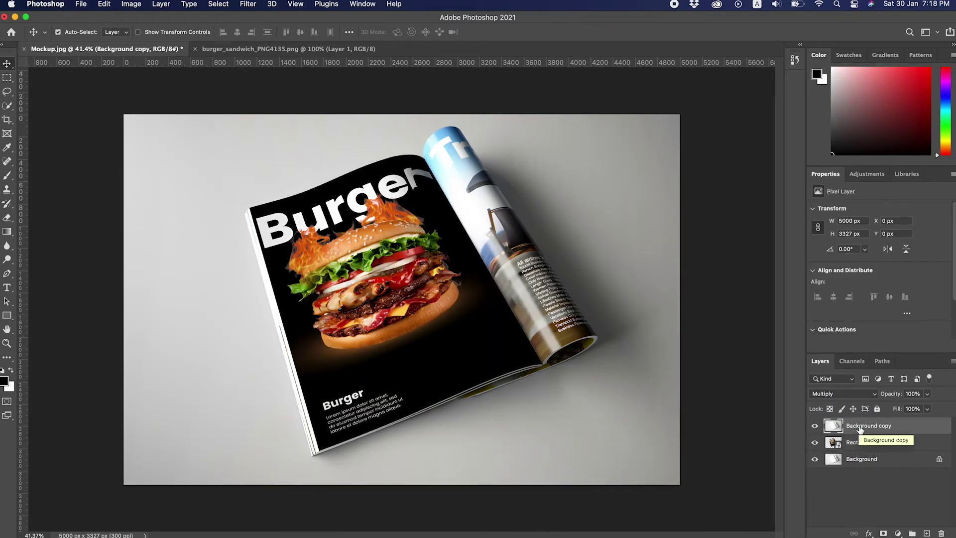
{"action": "type", "text": "Multiply"}
Duplicate the Multiply layer, set it to Linear Dodge, and darken it with Levels
{"action": "key", "text": "ctrl+j"}
{"action": "type", "text": "Linear Dodge"}
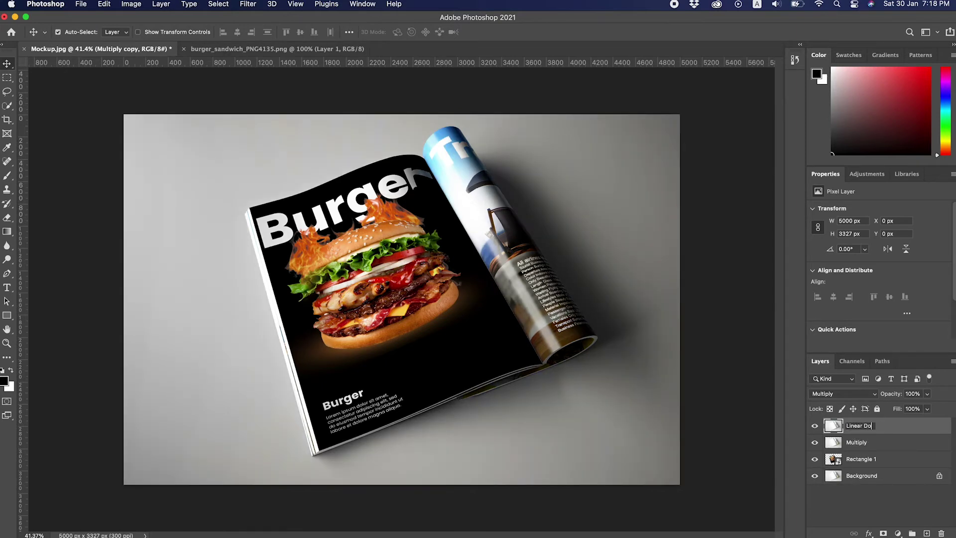
{"action": "left_click", "coordinate": [841, 393]}
{"action": "left_click", "coordinate": [833, 458]}
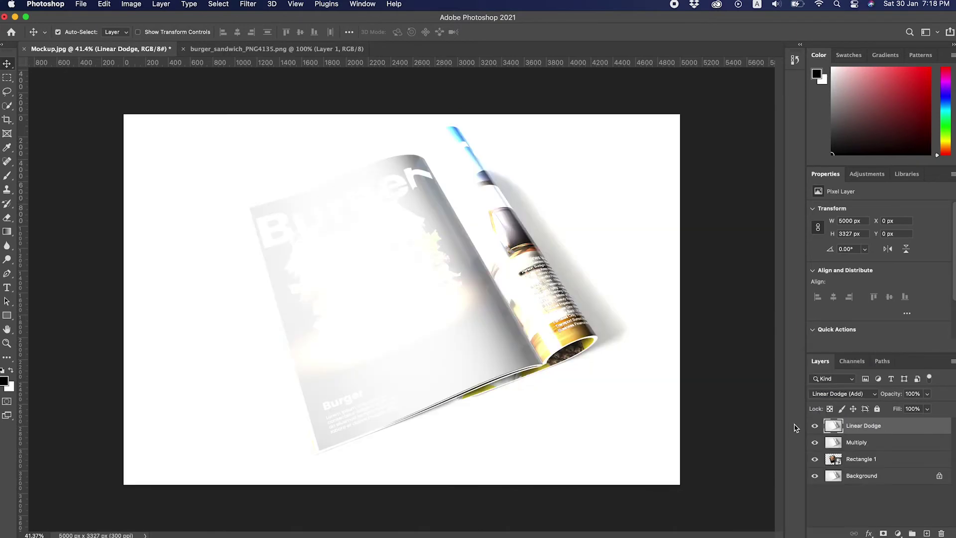
{"action": "key", "text": "ctrl+l"}
{"action": "left_click_drag", "start_coordinate": [511, 122], "coordinate": [732, 97]}
{"action": "left_click_drag", "start_coordinate": [581, 217], "coordinate": [668, 218]}
{"action": "left_click_drag", "start_coordinate": [716, 261], "coordinate": [615, 262]}
{"action": "key", "text": "Return"}
Make another duplicate of the Multiply layer
{"action": "key", "text": "v"}
{"action": "left_click", "coordinate": [863, 443]}
{"action": "key", "text": "ctrl+j"}
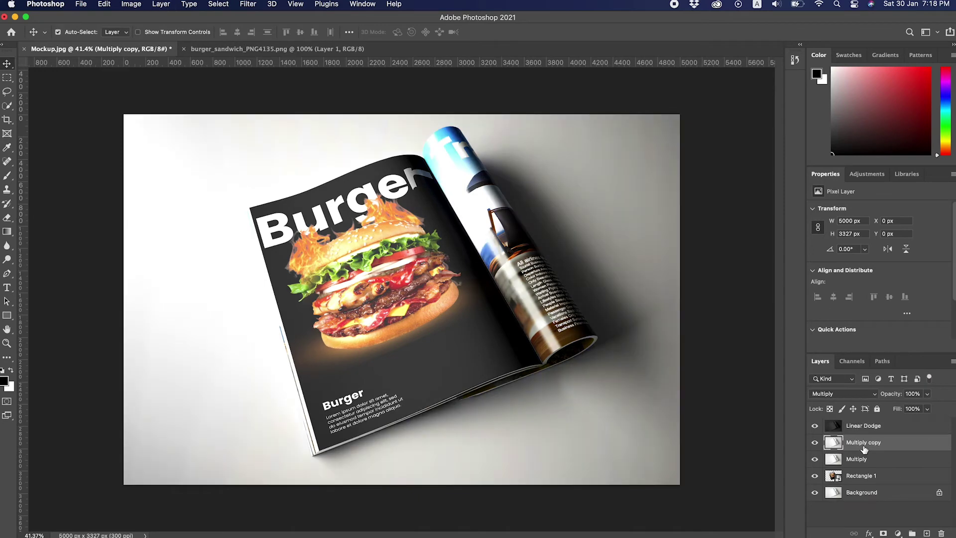
Move the Multiply copy to the top, set it to Screen, and darken it heavily with Levels
{"action": "left_click_drag", "start_coordinate": [830, 422], "coordinate": [831, 423]}
{"action": "left_click", "coordinate": [841, 393]}
{"action": "left_click", "coordinate": [834, 459]}
{"action": "key", "text": "ctrl+l"}
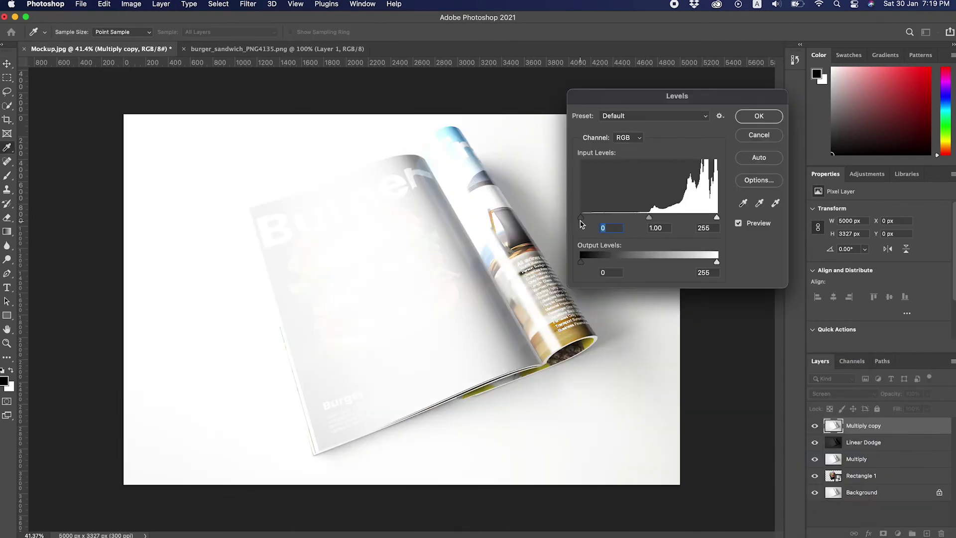
{"action": "left_click_drag", "start_coordinate": [581, 218], "coordinate": [675, 218]}
{"action": "left_click_drag", "start_coordinate": [716, 261], "coordinate": [586, 262]}
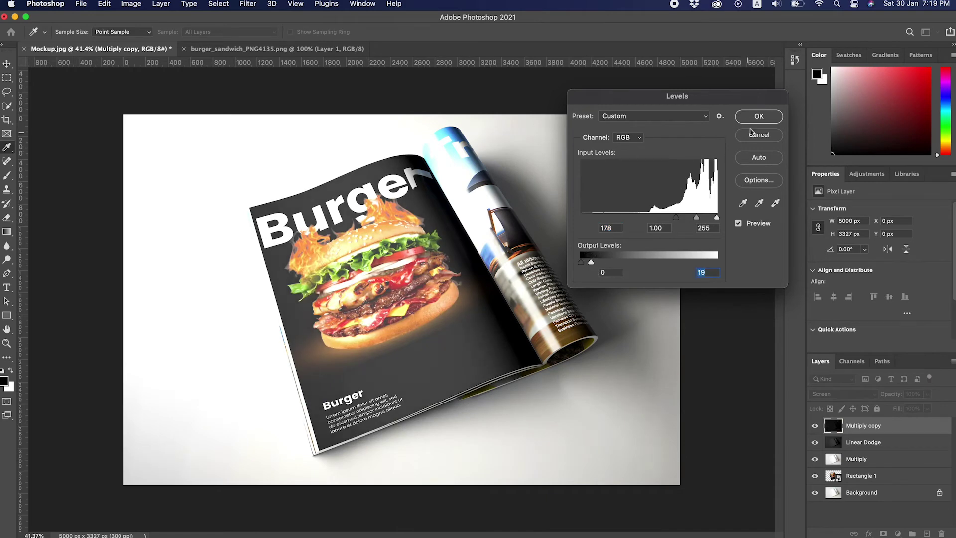
{"action": "left_click", "coordinate": [761, 117]}
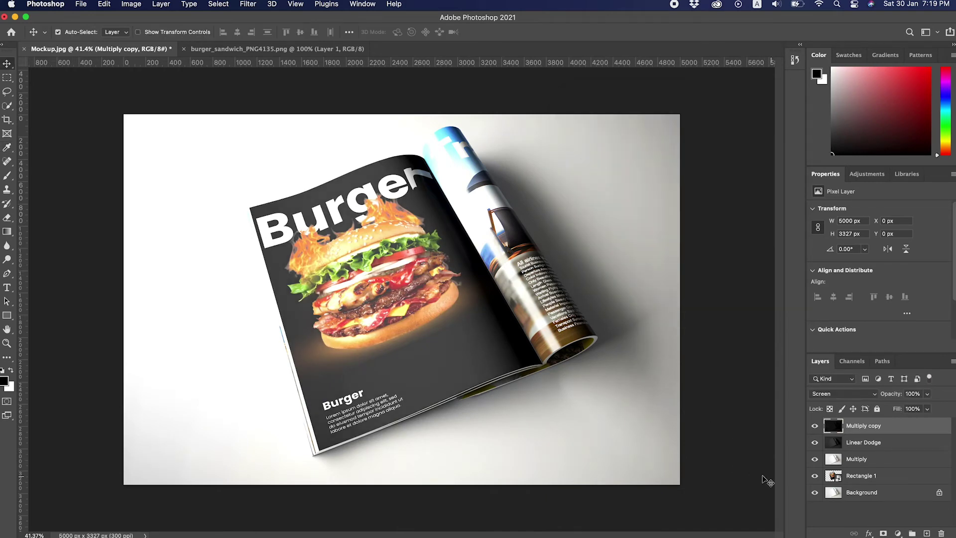
{"action": "left_click", "coordinate": [897, 533]}
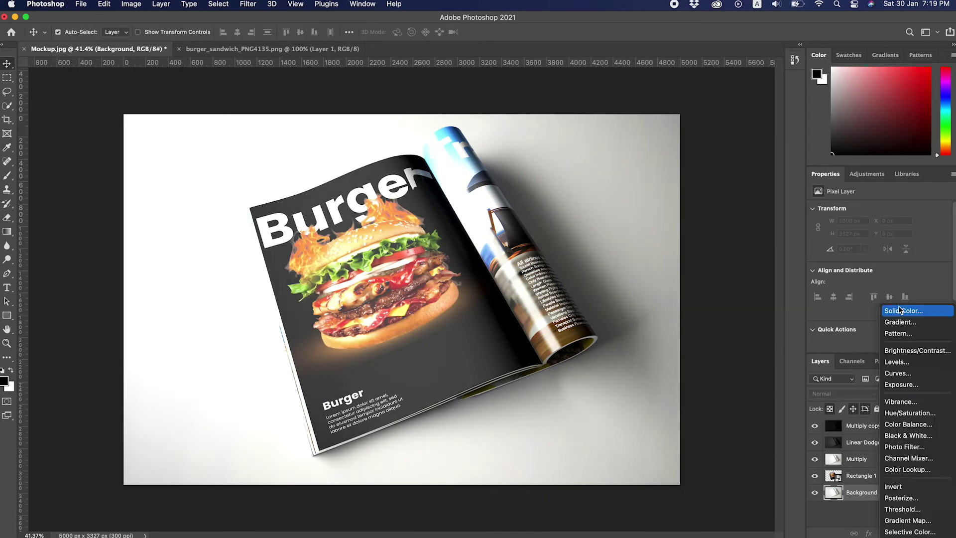
Add a Solid Color fill layer above the Background, set to Overlay and recoloured green
{"action": "left_click", "coordinate": [830, 518]}
{"action": "left_click", "coordinate": [897, 533]}
{"action": "left_click", "coordinate": [906, 312]}
{"action": "left_click", "coordinate": [693, 185]}
{"action": "left_click", "coordinate": [795, 177]}
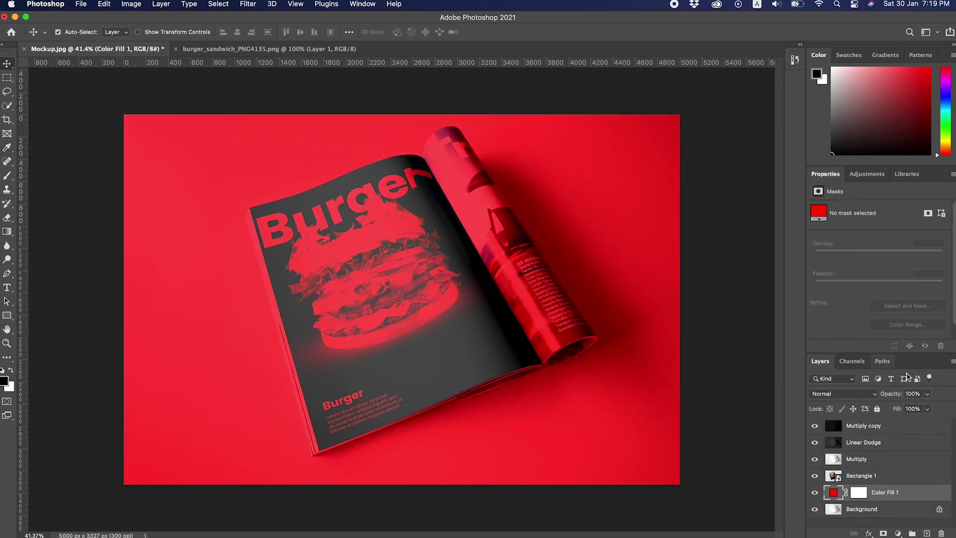
{"action": "left_click", "coordinate": [841, 394]}
{"action": "left_click", "coordinate": [827, 478]}
{"action": "scroll", "coordinate": [572, 309], "scroll_direction": "down", "scroll_amount": 2}
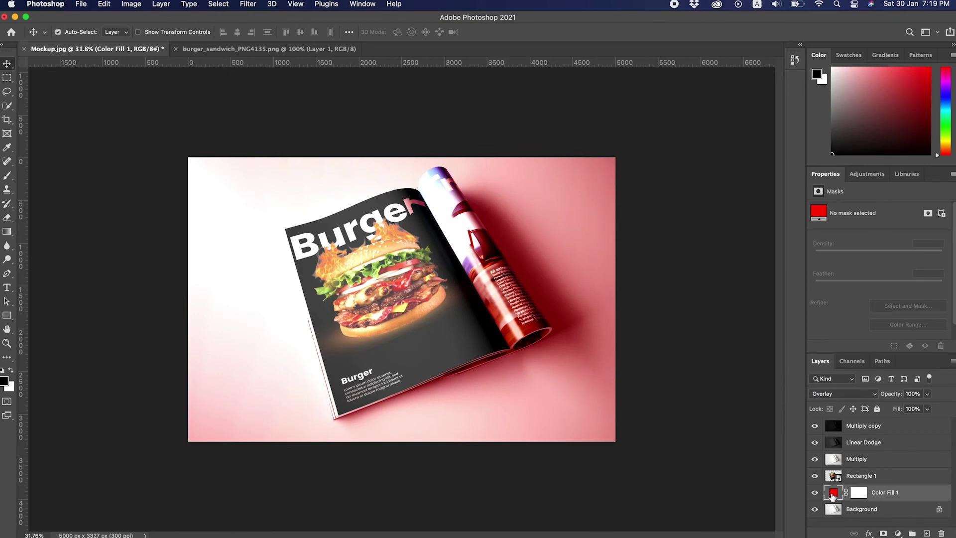
{"action": "double_click", "coordinate": [831, 495]}
{"action": "left_click", "coordinate": [701, 278]}
{"action": "left_click", "coordinate": [797, 177]}
Hide the Color Fill layer and duplicate the Background to the top of the stack
{"action": "scroll", "coordinate": [576, 324], "scroll_direction": "up", "scroll_amount": 2}
{"action": "left_click", "coordinate": [814, 492]}
{"action": "scroll", "coordinate": [402, 299], "scroll_direction": "down", "scroll_amount": 2}
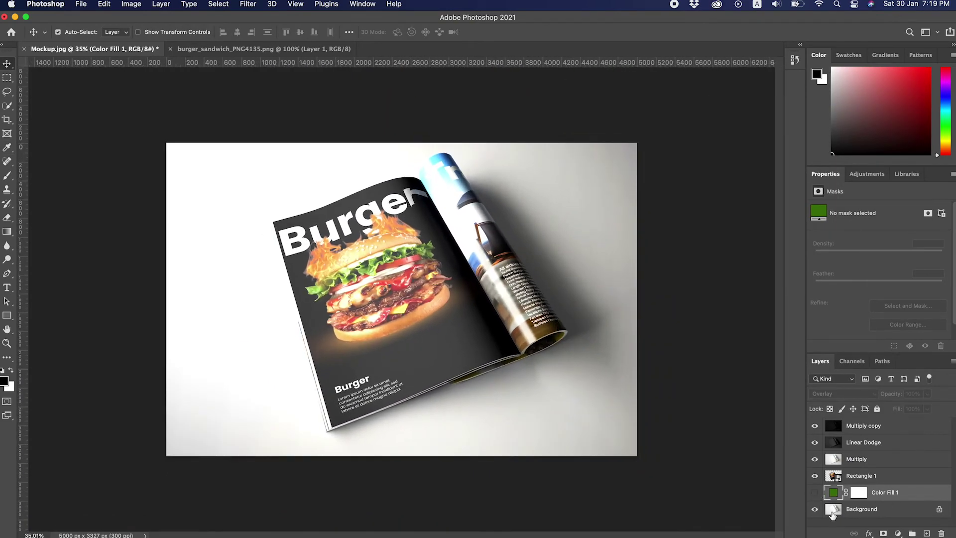
{"action": "left_click", "coordinate": [832, 509]}
{"action": "key", "text": "super+j"}
{"action": "key", "text": "w"}
{"action": "scroll", "coordinate": [402, 299], "scroll_direction": "up", "scroll_amount": 1}
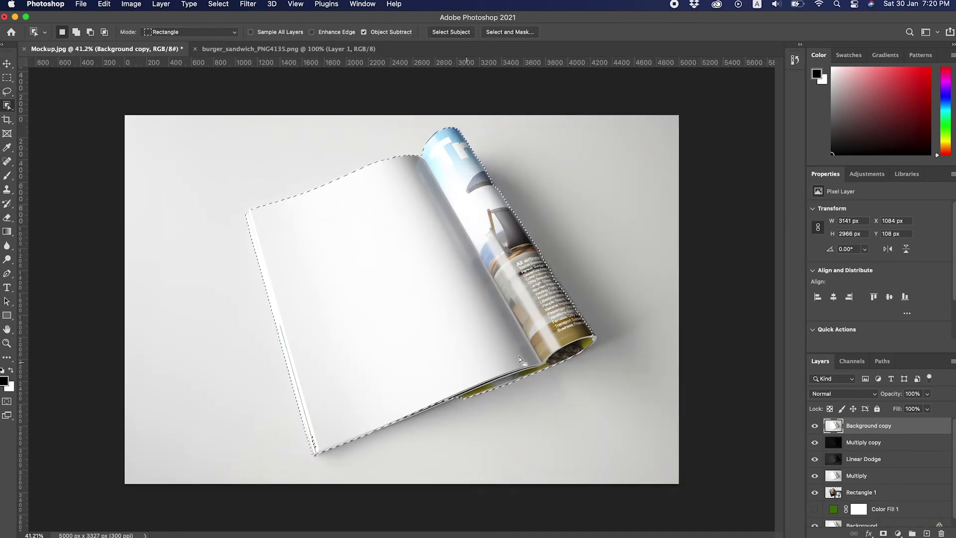
Move Layer 1 to the bottom of the layer stack and delete the old Color Fill 1 layer
{"action": "scroll", "coordinate": [463, 368], "scroll_direction": "down", "scroll_amount": 2}
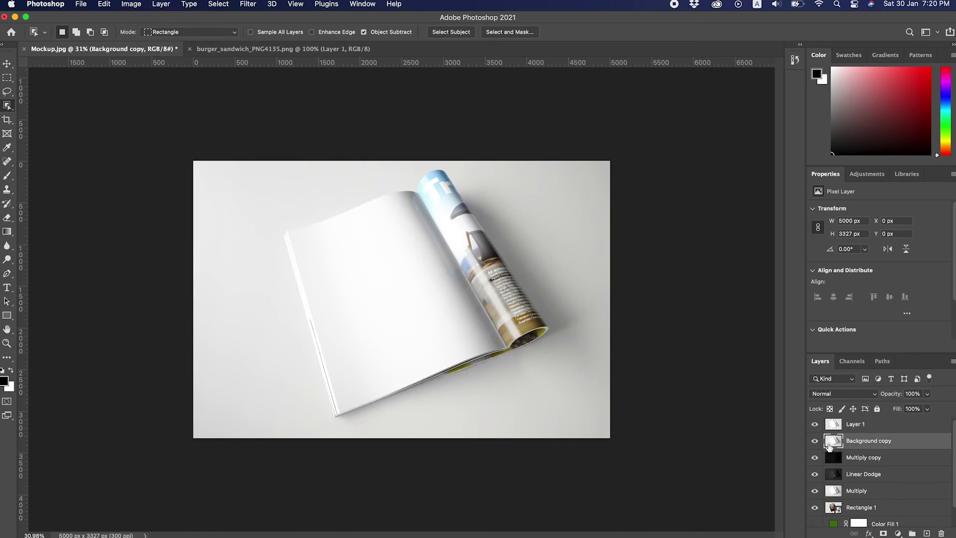
{"action": "left_click_drag", "start_coordinate": [830, 446], "coordinate": [836, 520]}
{"action": "left_click", "coordinate": [839, 485]}
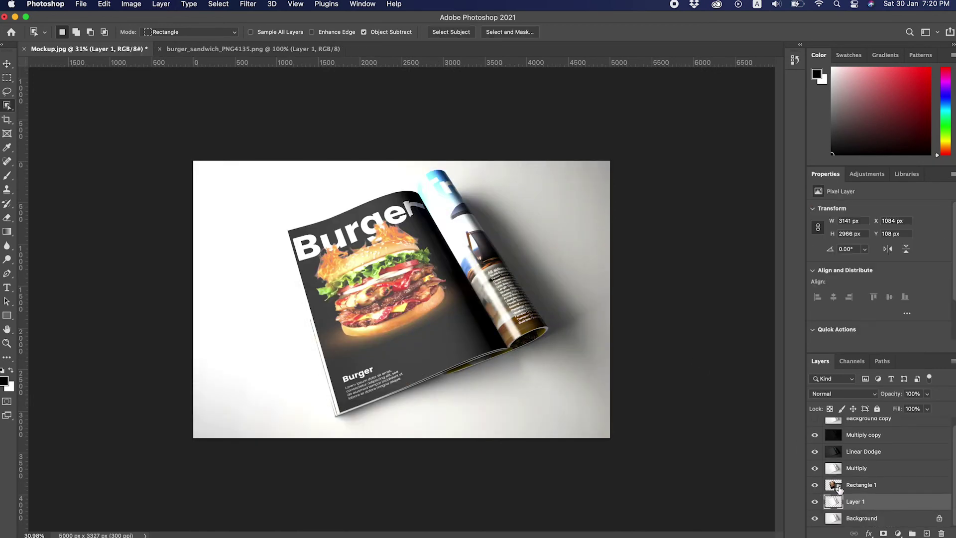
Add a Solid Color fill layer above Background and set its colour to light green
{"action": "left_click", "coordinate": [861, 518]}
{"action": "left_click", "coordinate": [897, 533]}
{"action": "left_click", "coordinate": [891, 311]}
{"action": "left_click", "coordinate": [595, 279]}
{"action": "left_click_drag", "start_coordinate": [595, 278], "coordinate": [533, 331]}
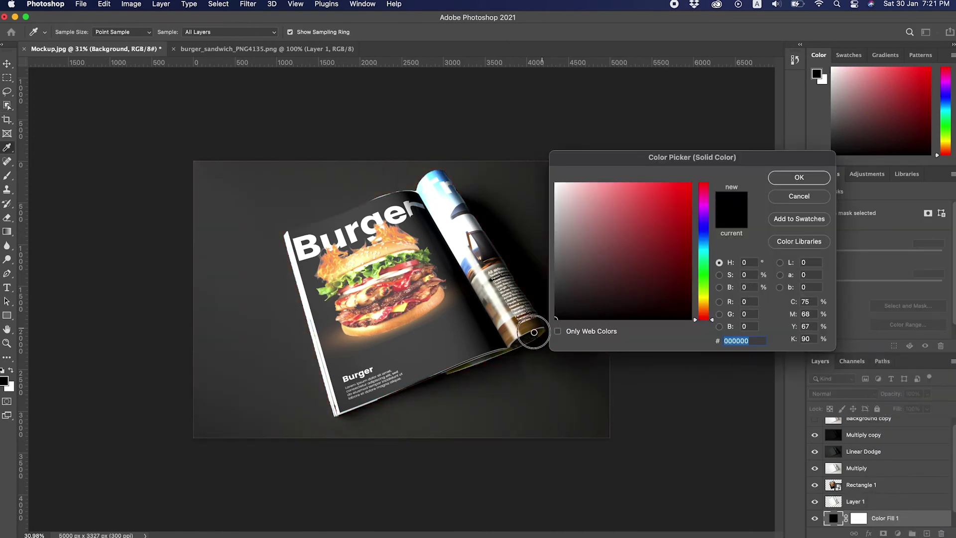
{"action": "left_click", "coordinate": [798, 178]}
{"action": "scroll", "coordinate": [608, 363], "scroll_direction": "up", "scroll_amount": 1}
{"action": "double_click", "coordinate": [832, 517]}
{"action": "mouse_move", "coordinate": [679, 207]}
{"action": "left_mouse_down"}
{"action": "mouse_move", "coordinate": [567, 141]}
{"action": "mouse_move", "coordinate": [605, 143]}
{"action": "left_mouse_up"}
{"action": "left_click_drag", "start_coordinate": [706, 233], "coordinate": [704, 291]}
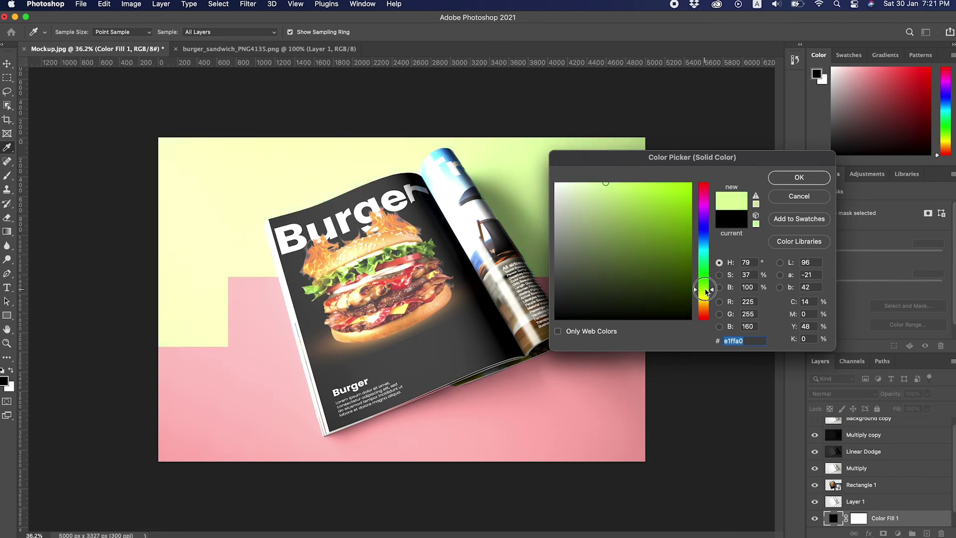
{"action": "left_click", "coordinate": [799, 177]}
{"action": "scroll", "coordinate": [820, 474], "scroll_direction": "down", "scroll_amount": 1}
Preview blend modes for the new light green fill layer
{"action": "left_click", "coordinate": [853, 393]}
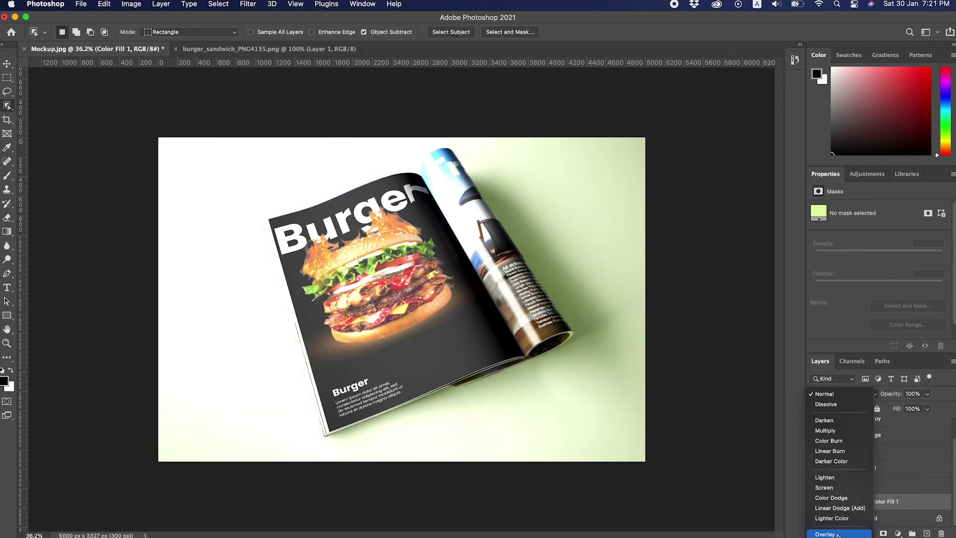
{"action": "left_click", "coordinate": [689, 362]}
{"action": "scroll", "coordinate": [689, 363], "scroll_direction": "down", "scroll_amount": 1}
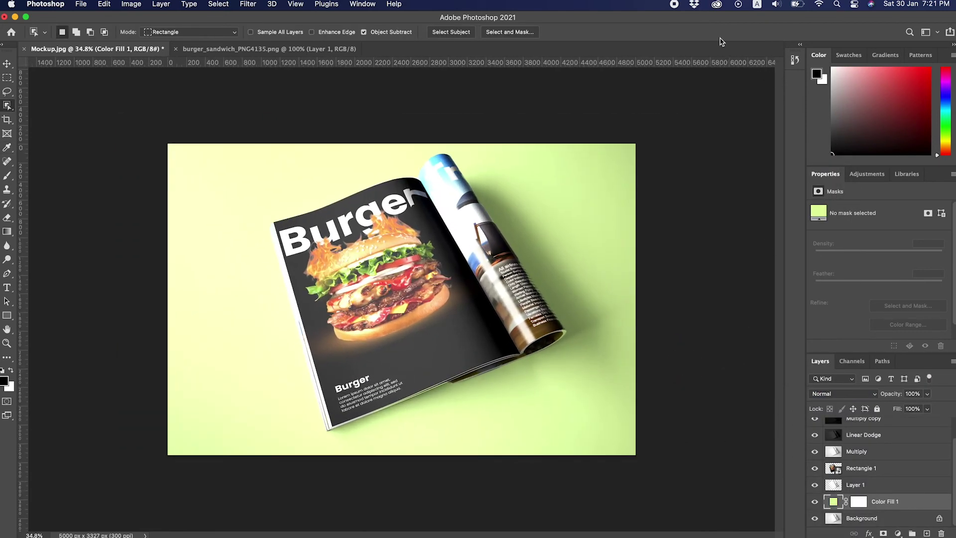